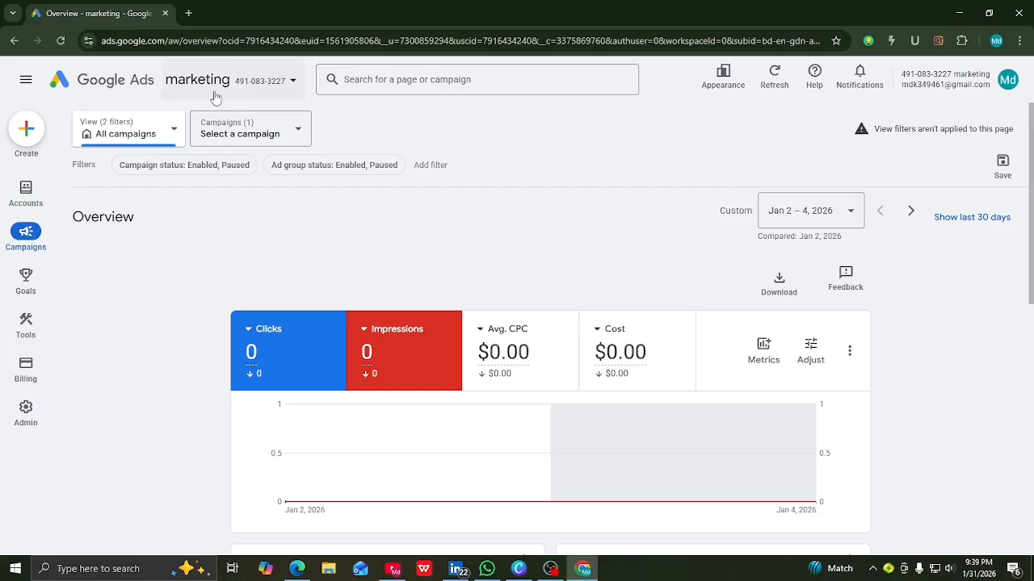
Start a new asset for the good food account and go to that account's asset library.
click(27, 134)
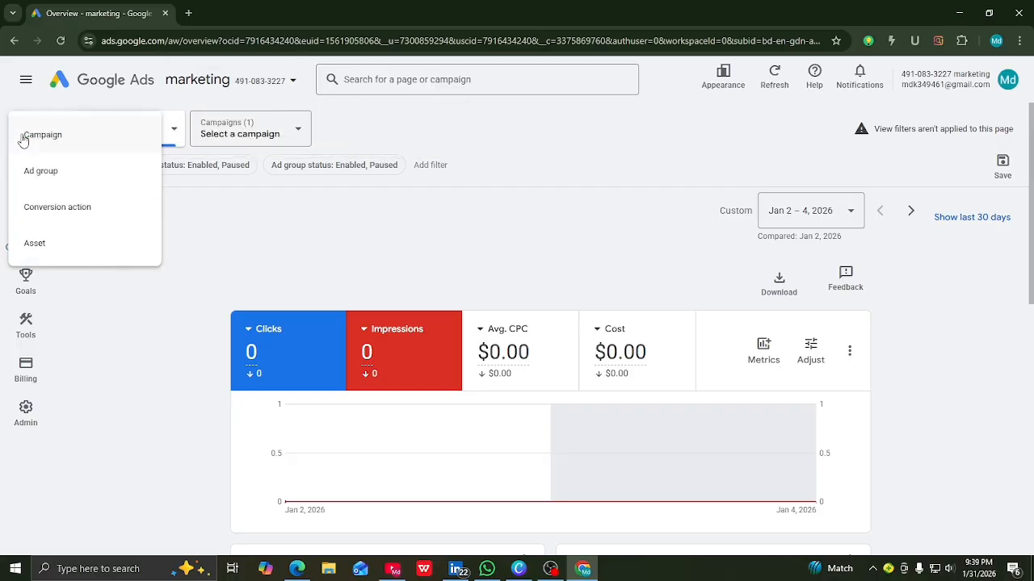
click(46, 244)
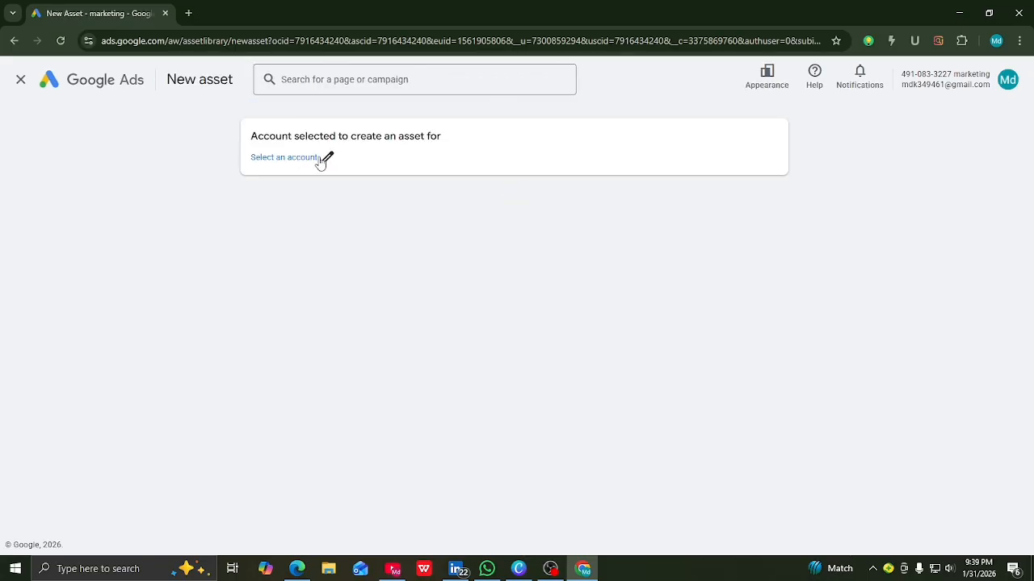
click(324, 159)
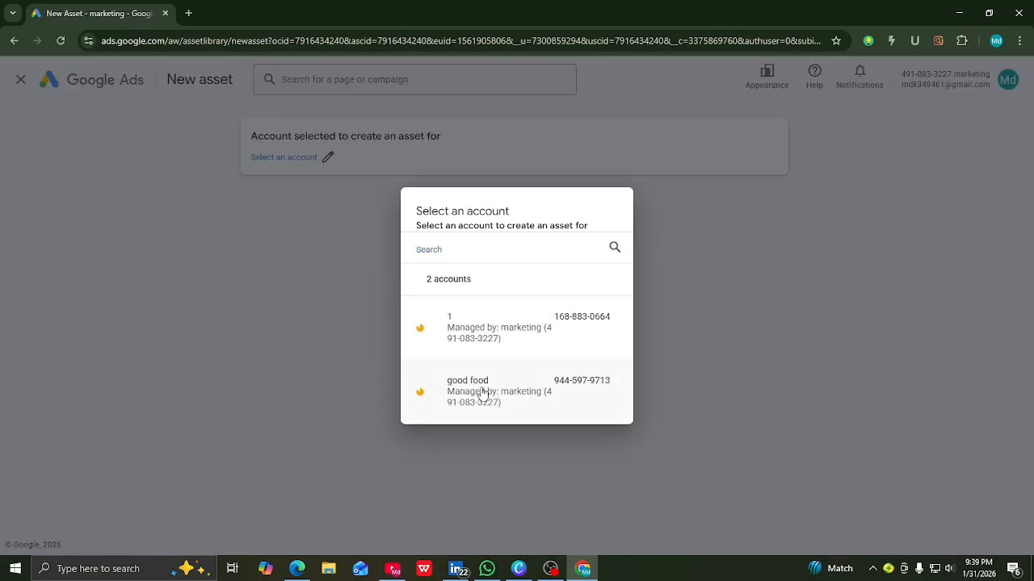
click(478, 388)
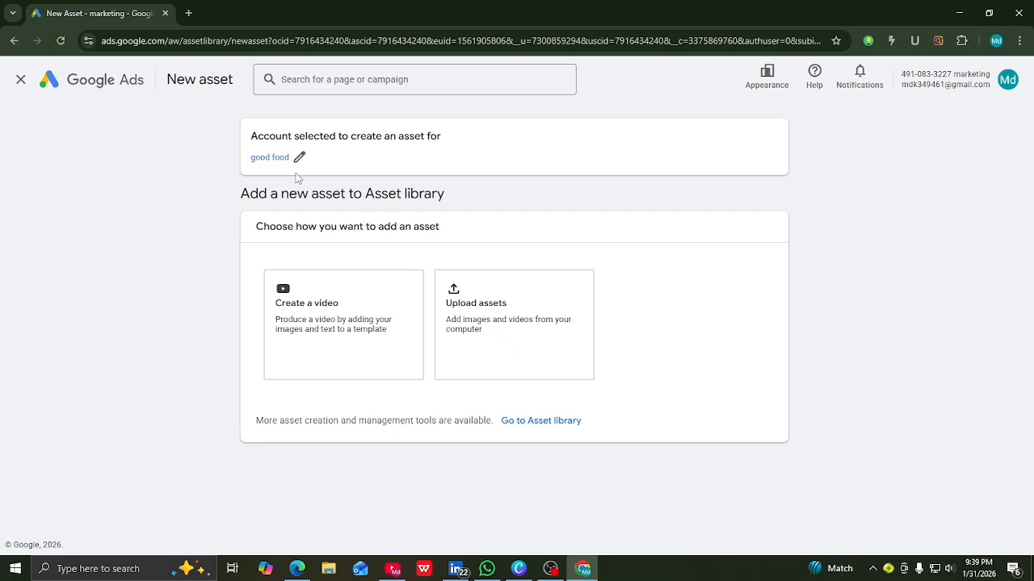
click(539, 423)
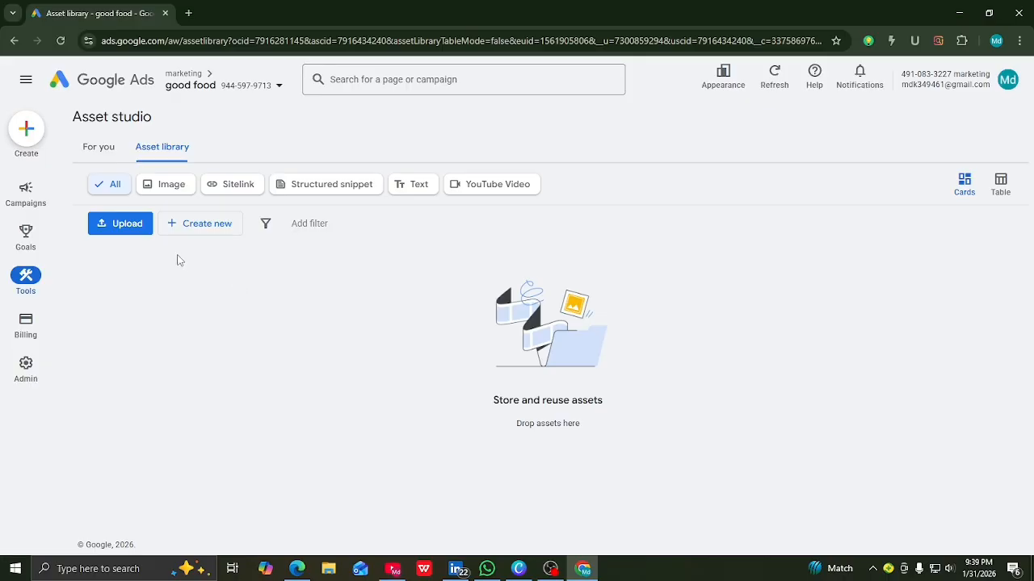
Start a new campaign in the good food account with the App promotion objective.
click(26, 128)
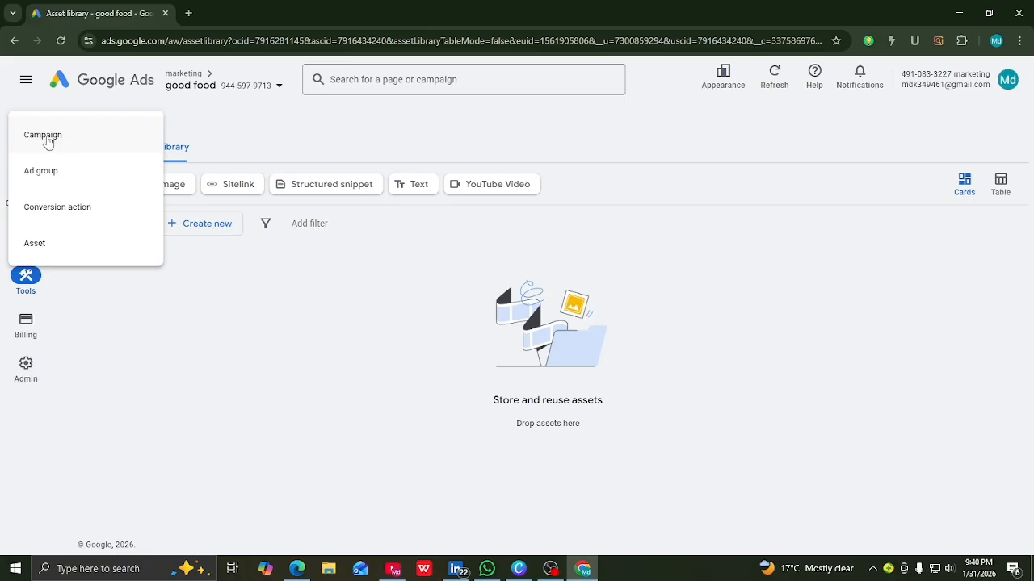
click(44, 138)
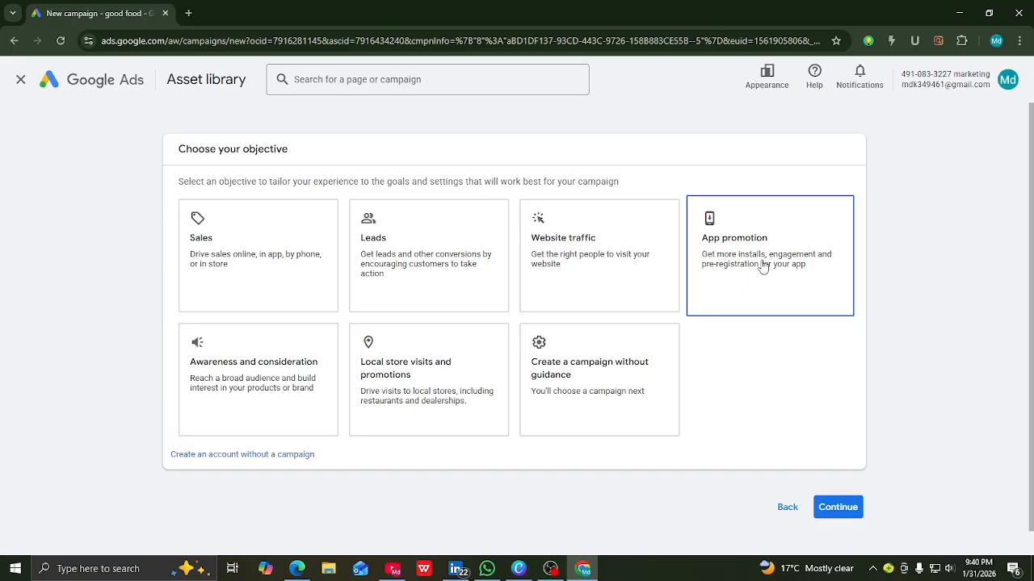
click(727, 239)
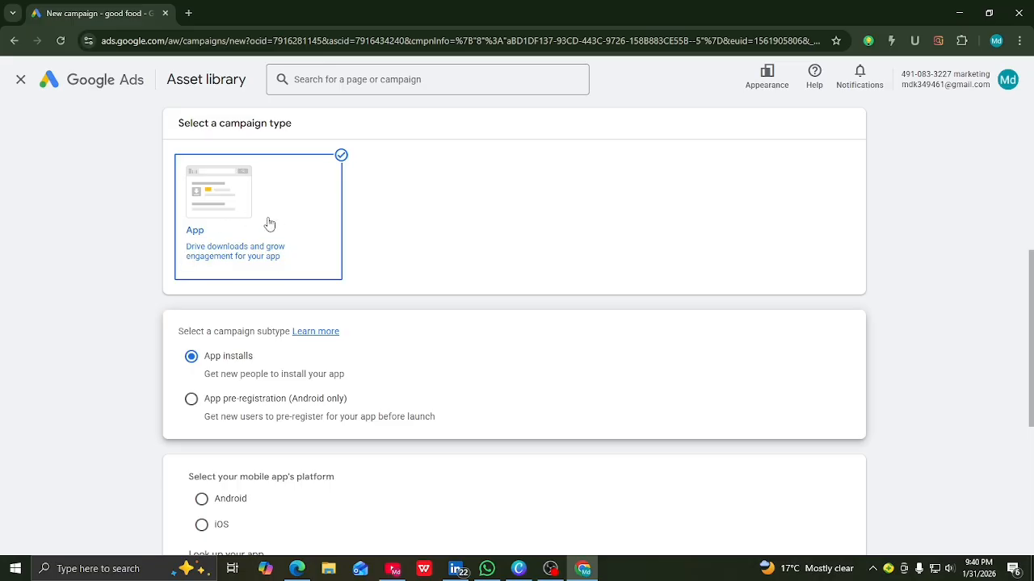
Choose Android as the mobile app's platform for the App installs campaign and open the app lookup.
scroll(238, 353, down, 1)
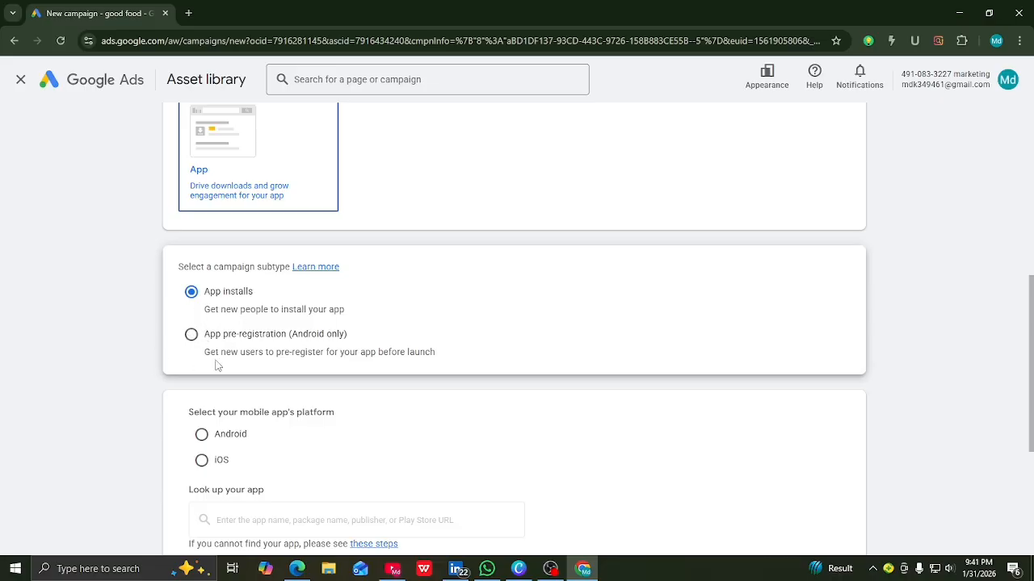
scroll(214, 363, down, 1)
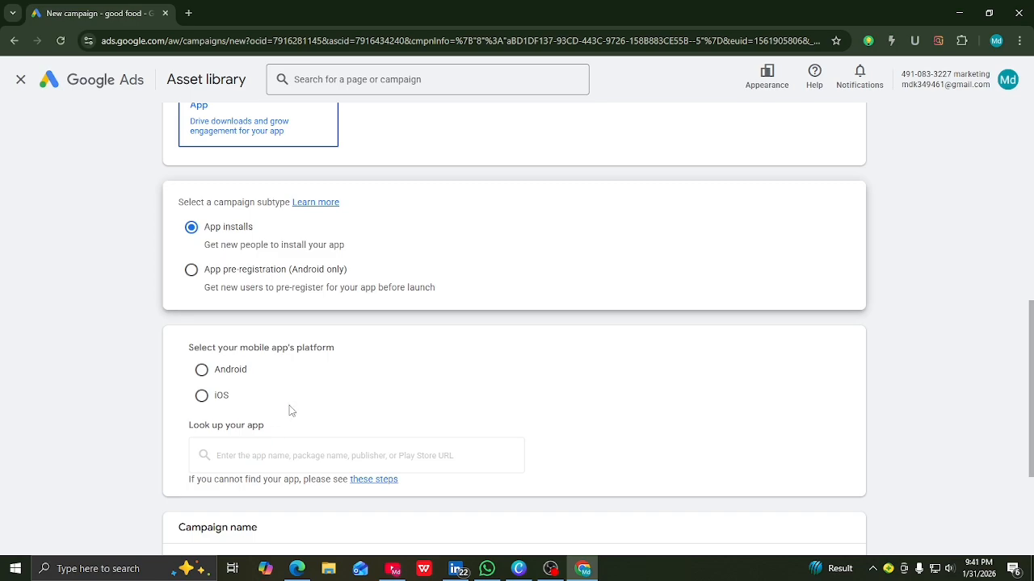
click(202, 373)
scroll(238, 369, down, 1)
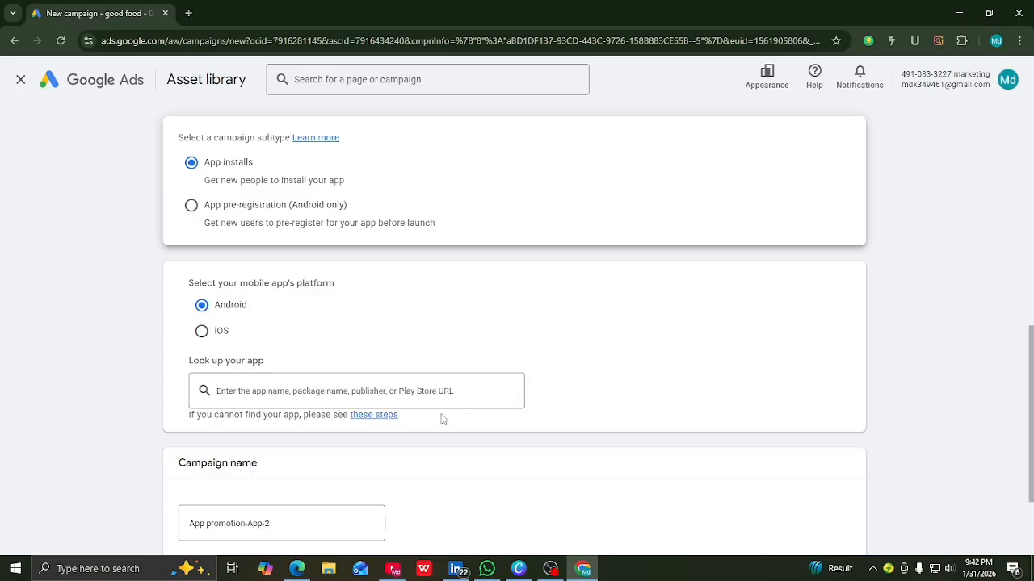
click(223, 389)
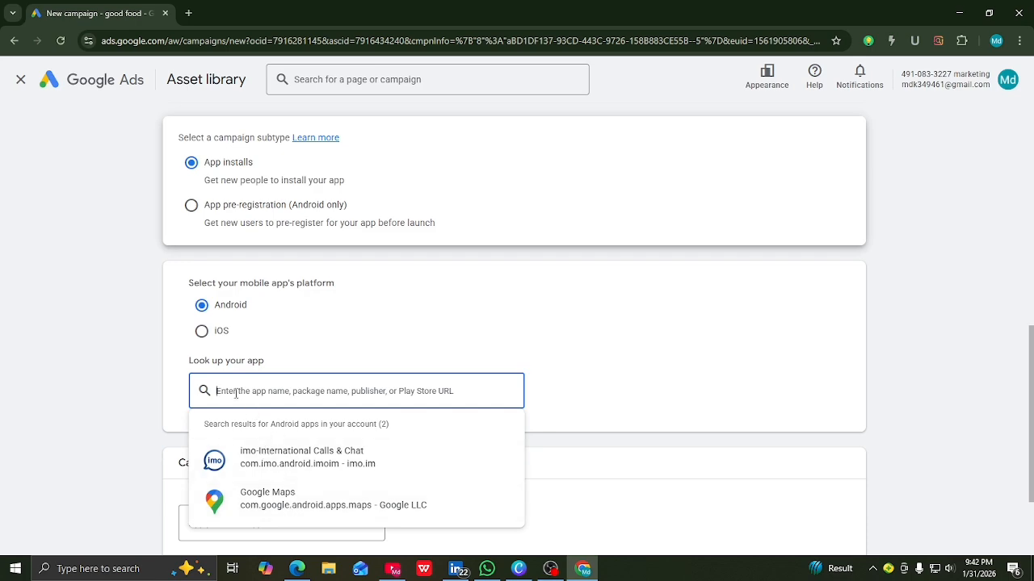
text(imo)
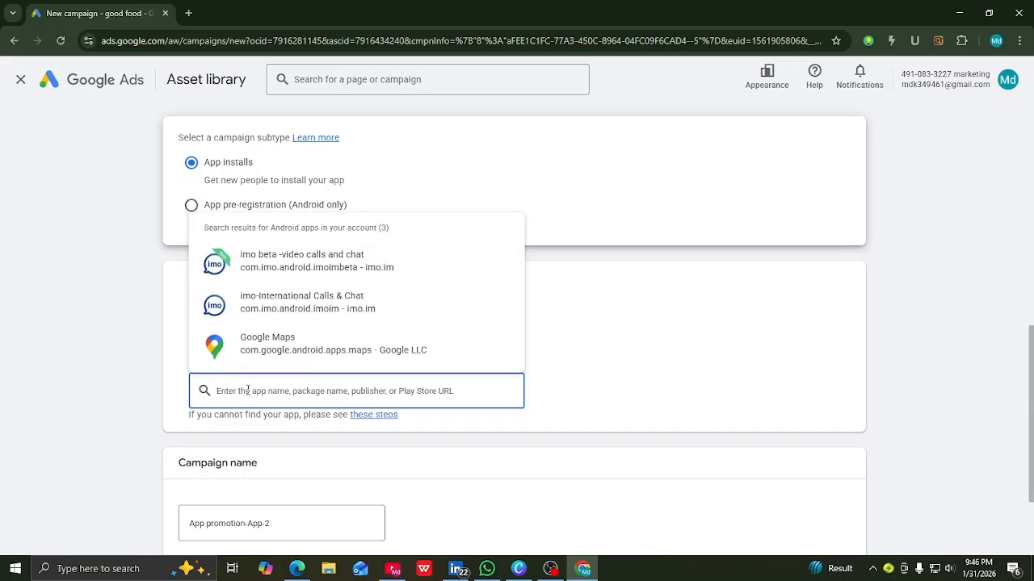
text(akd)
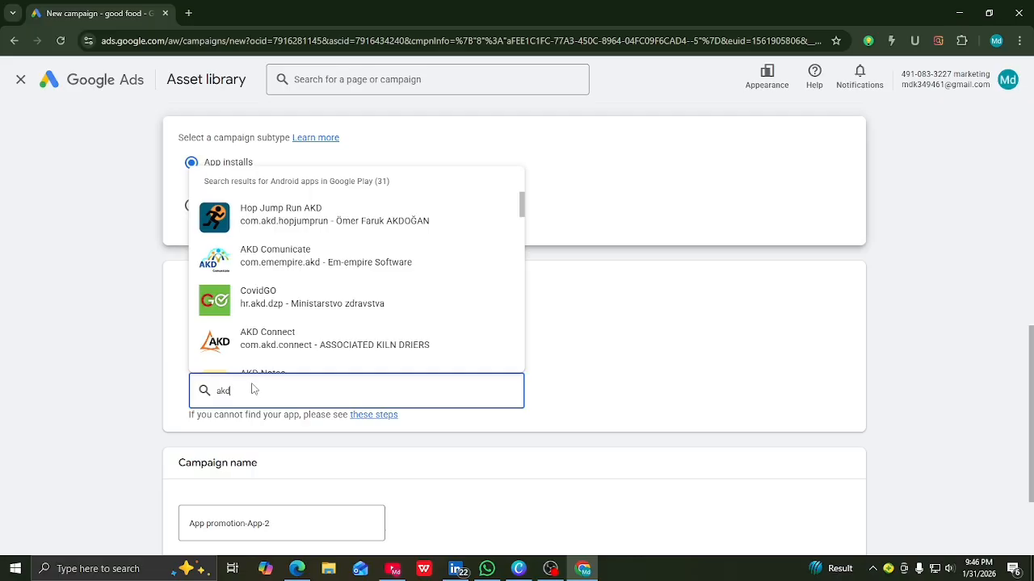
key(BackSpace)
key(BackSpace)
key(BackSpace)
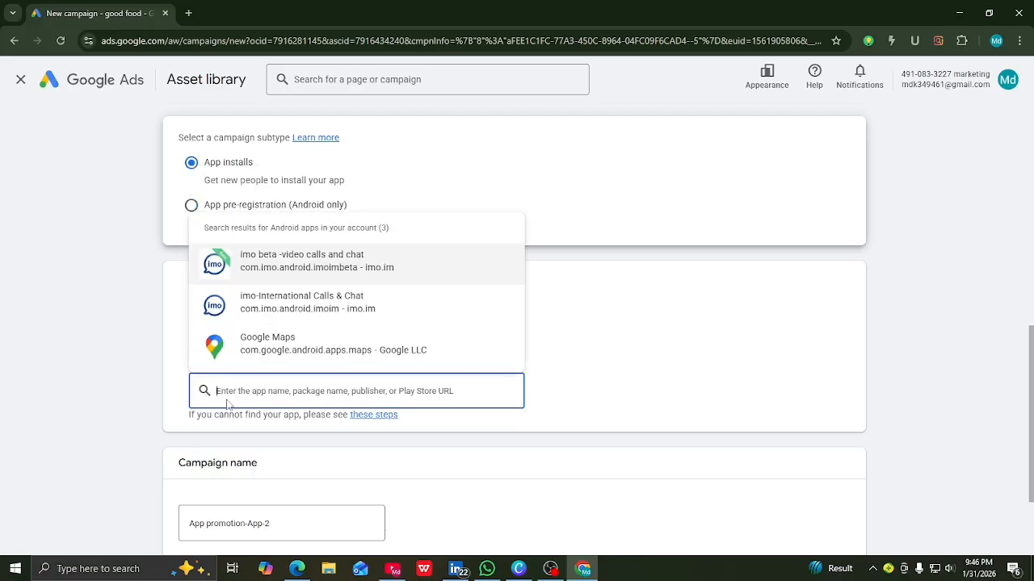
Select Google Maps as the app, name the campaign "App promotion" and continue to the campaign settings.
click(270, 347)
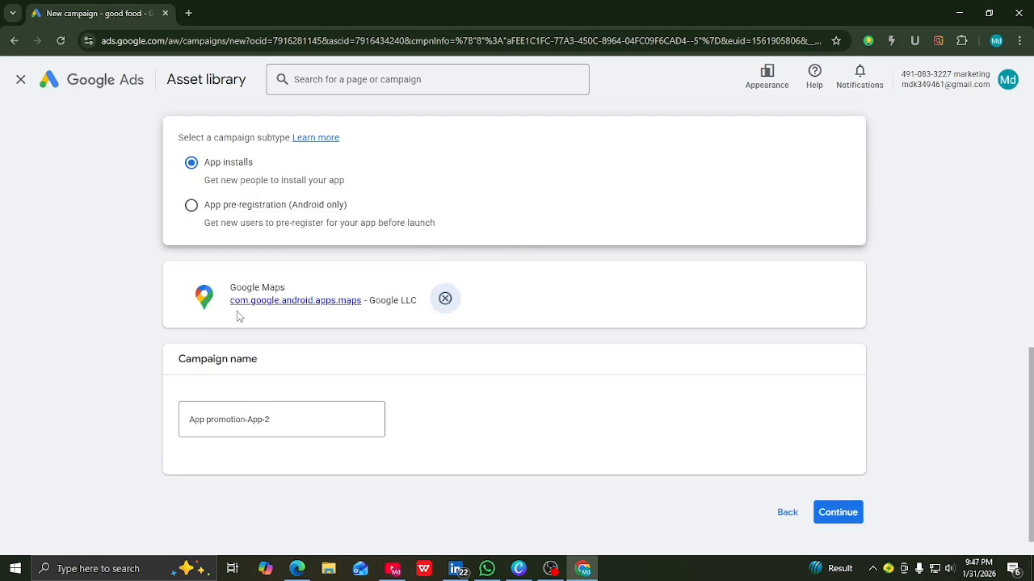
click(273, 419)
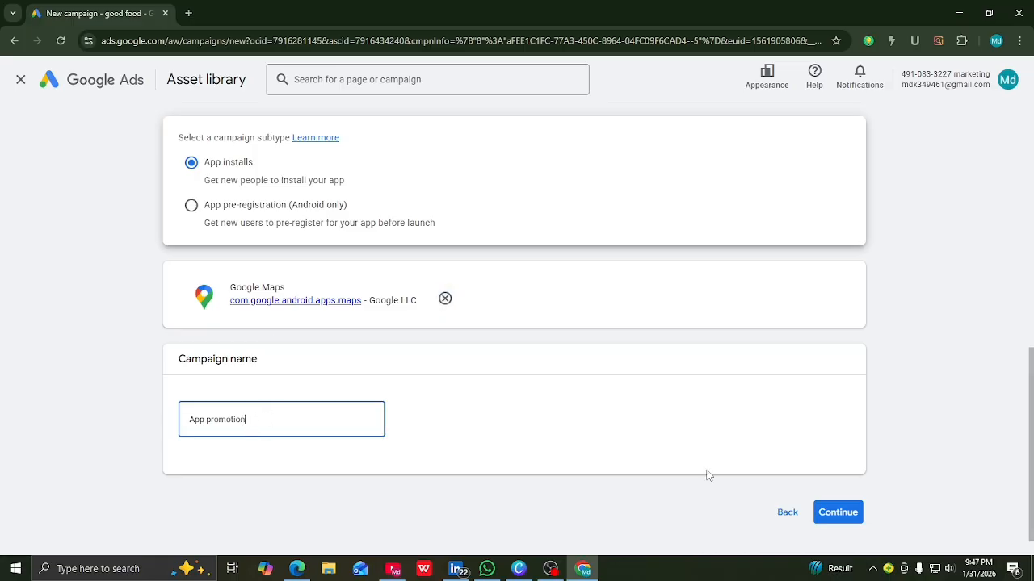
click(838, 517)
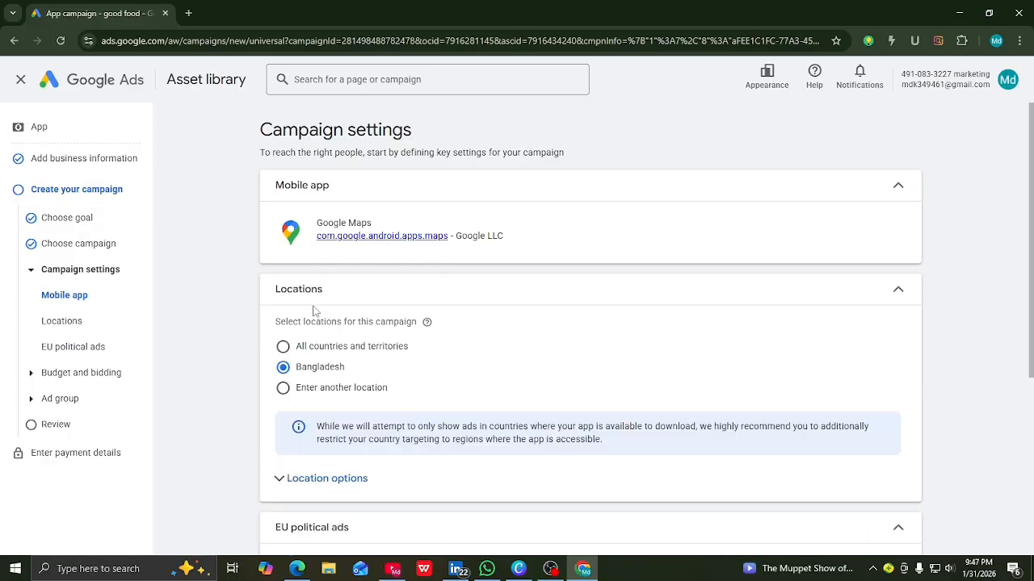
Set the campaign's start date to Feb 1, 2026 and its end date to Feb 20, 2026.
scroll(299, 331, down, 2)
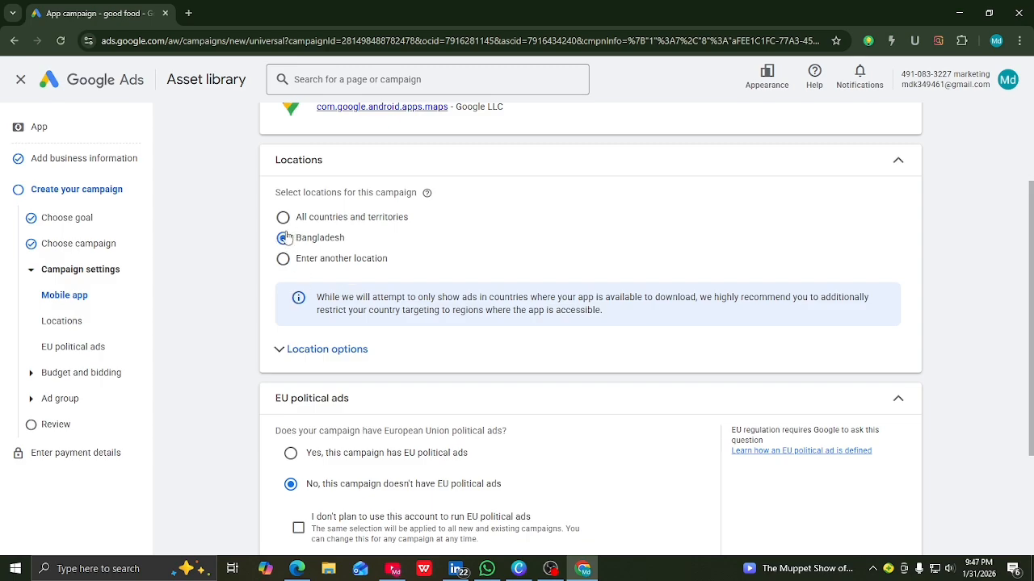
scroll(317, 305, down, 2)
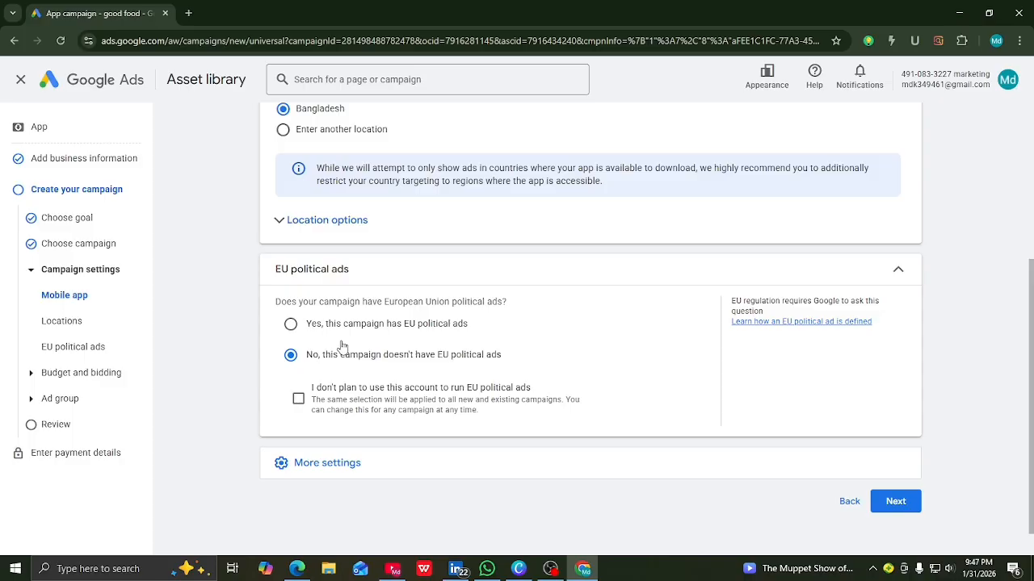
click(330, 469)
scroll(380, 420, down, 2)
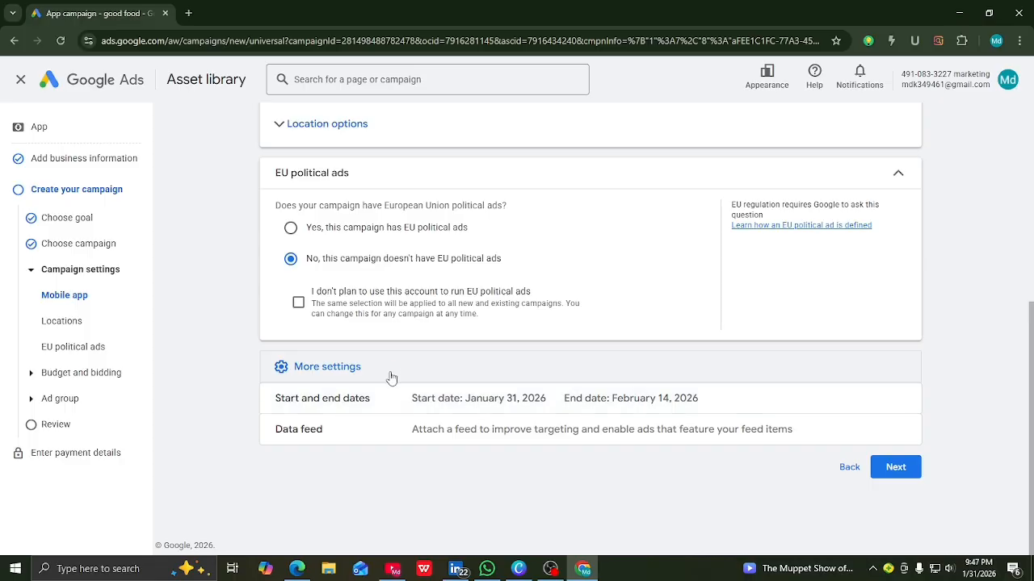
click(898, 401)
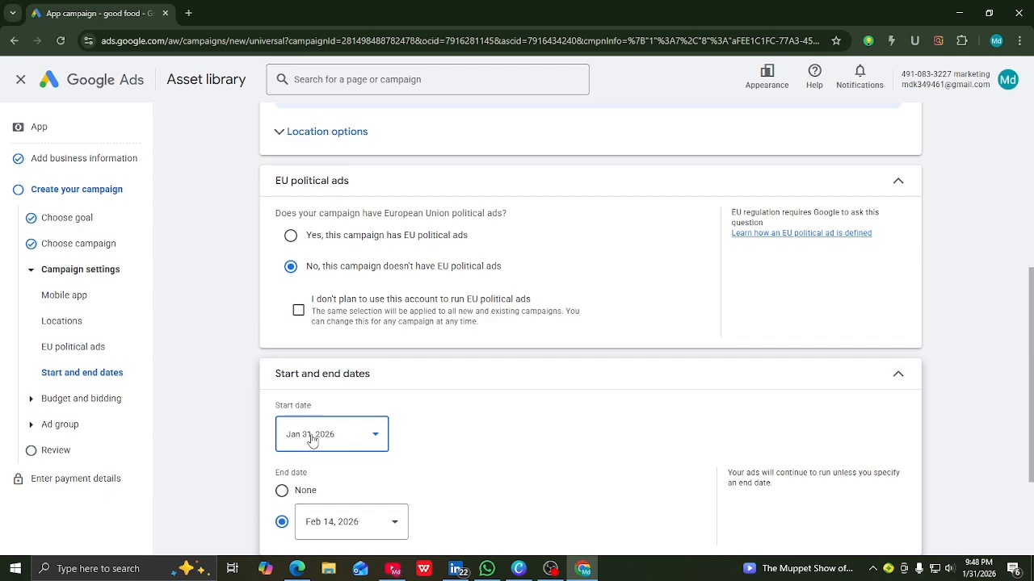
click(345, 440)
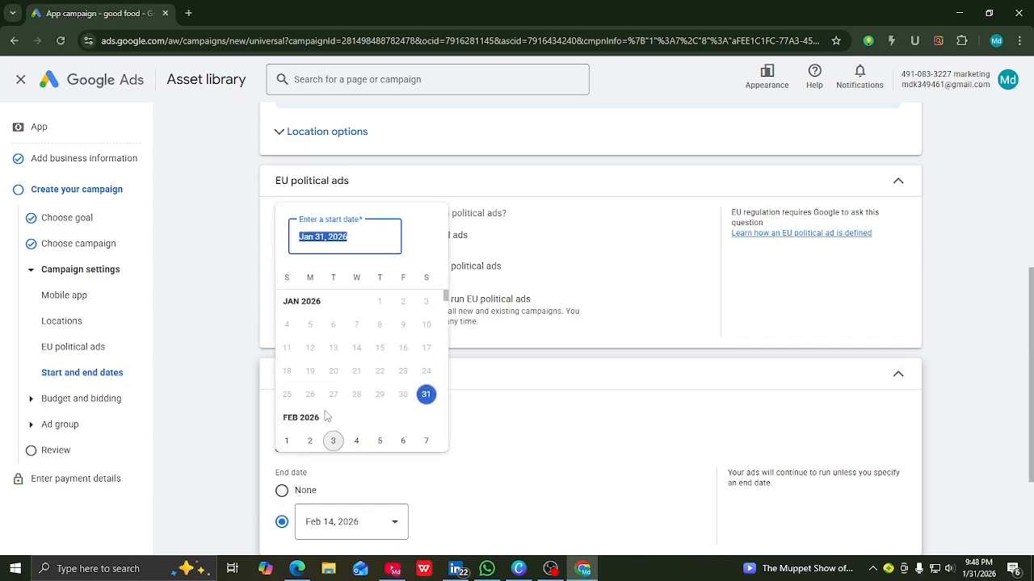
click(287, 440)
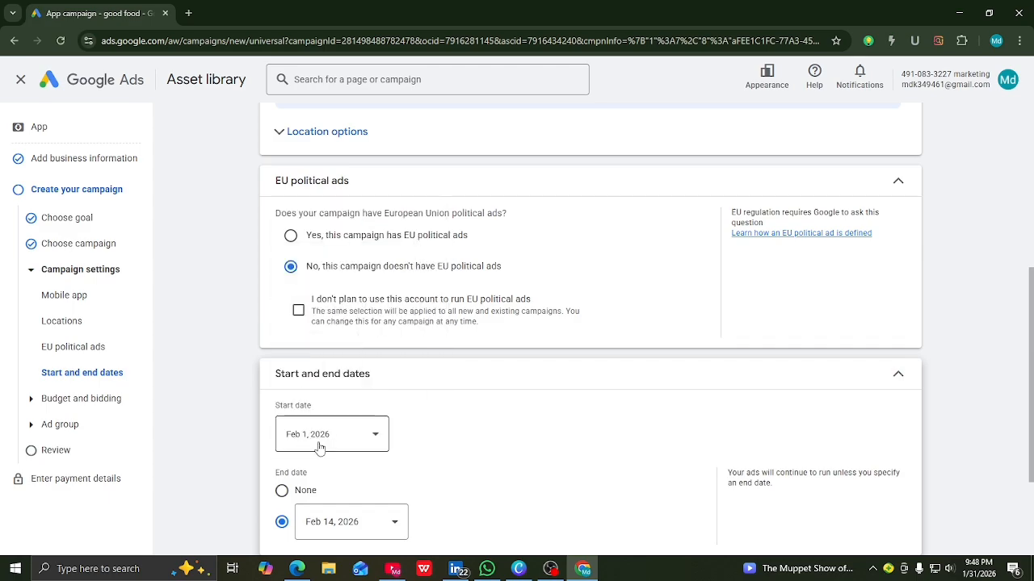
scroll(295, 440, down, 1)
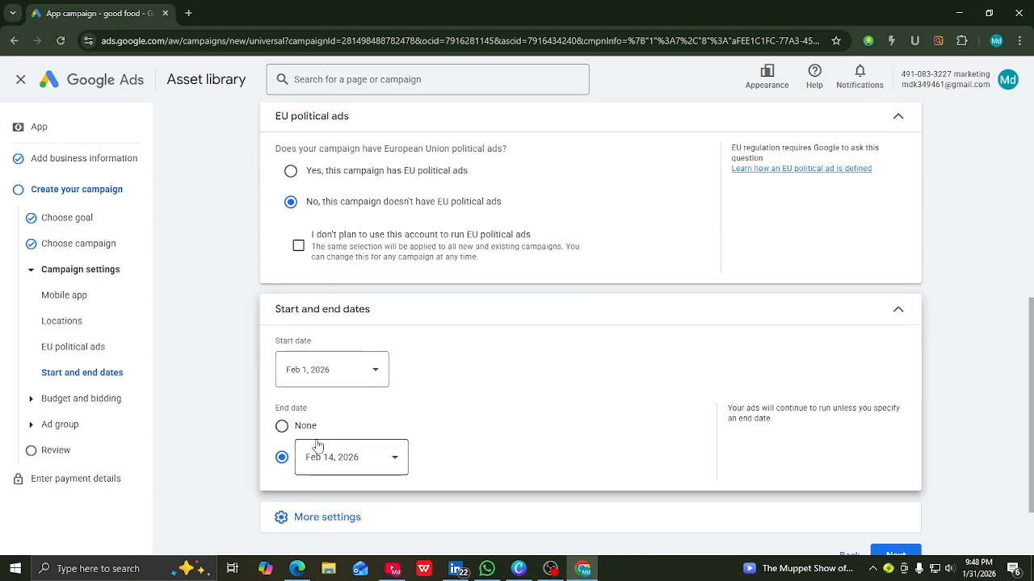
click(392, 460)
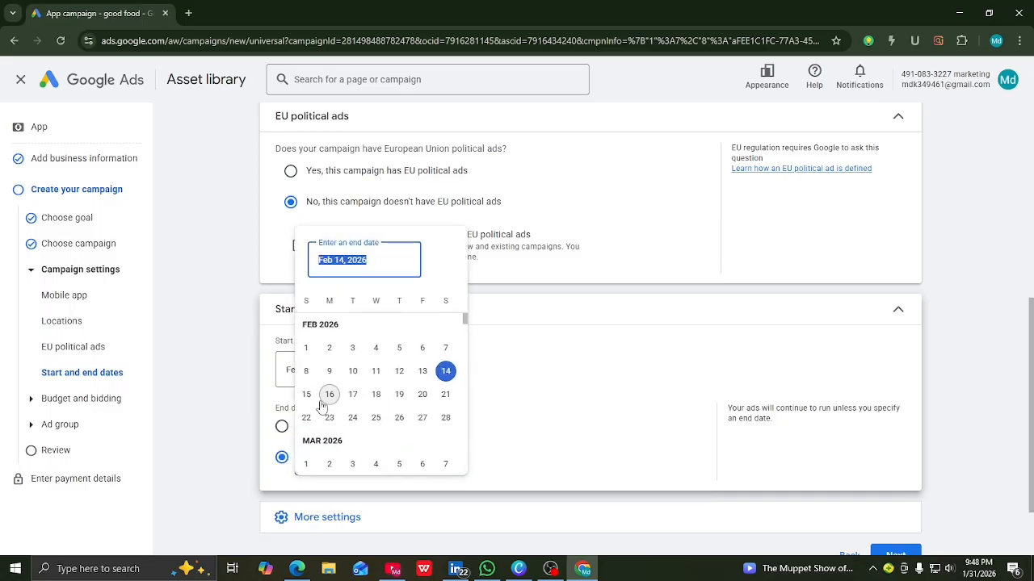
click(422, 396)
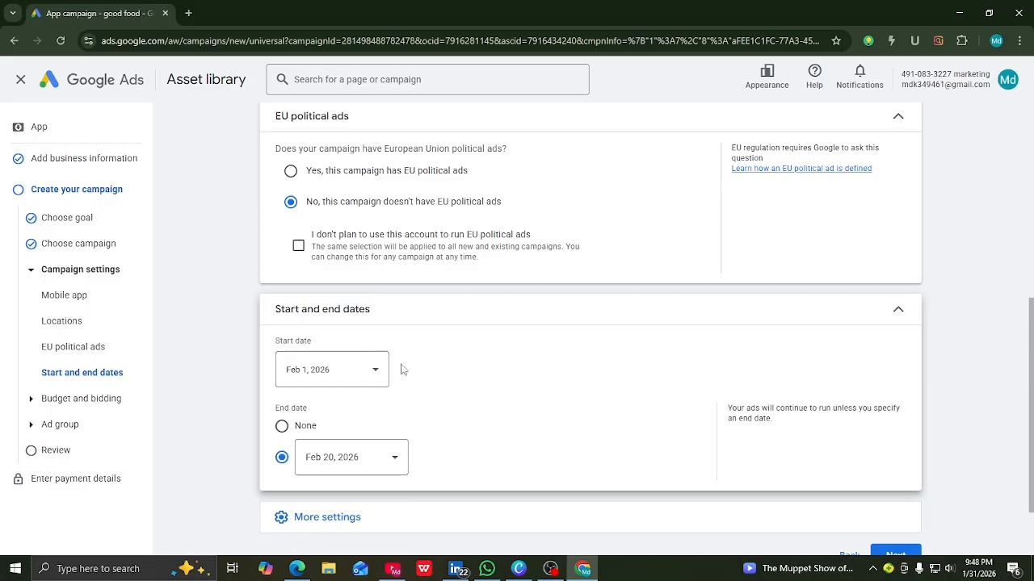
Proceed from the campaign settings to budget and bidding, and set the average daily budget to $10.00.
scroll(406, 376, down, 2)
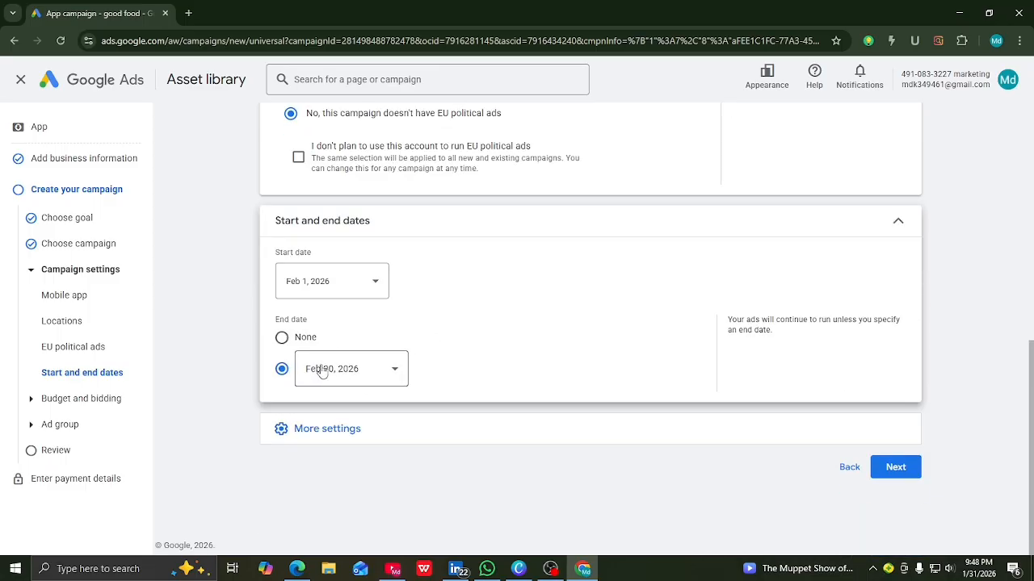
click(309, 439)
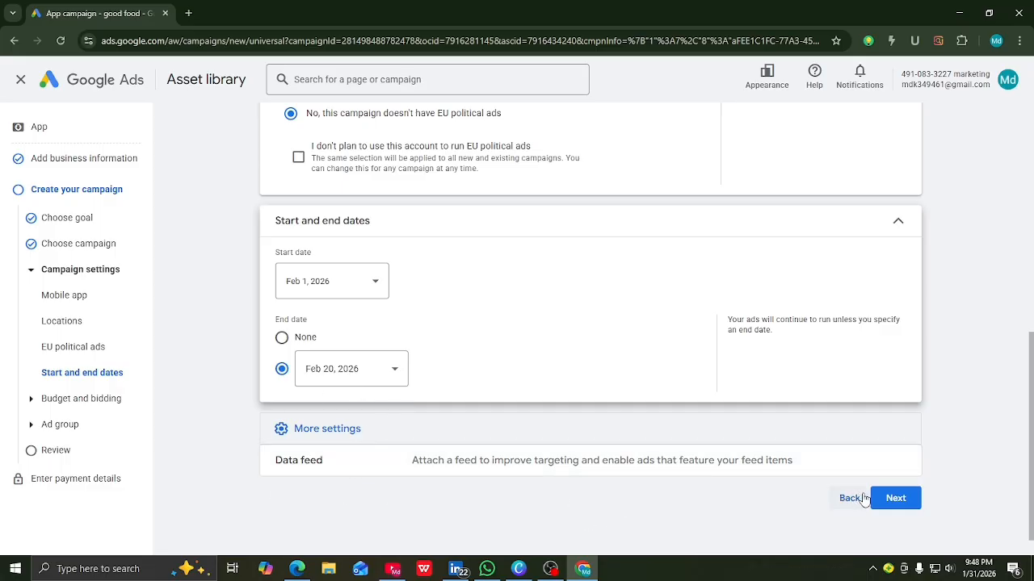
click(895, 500)
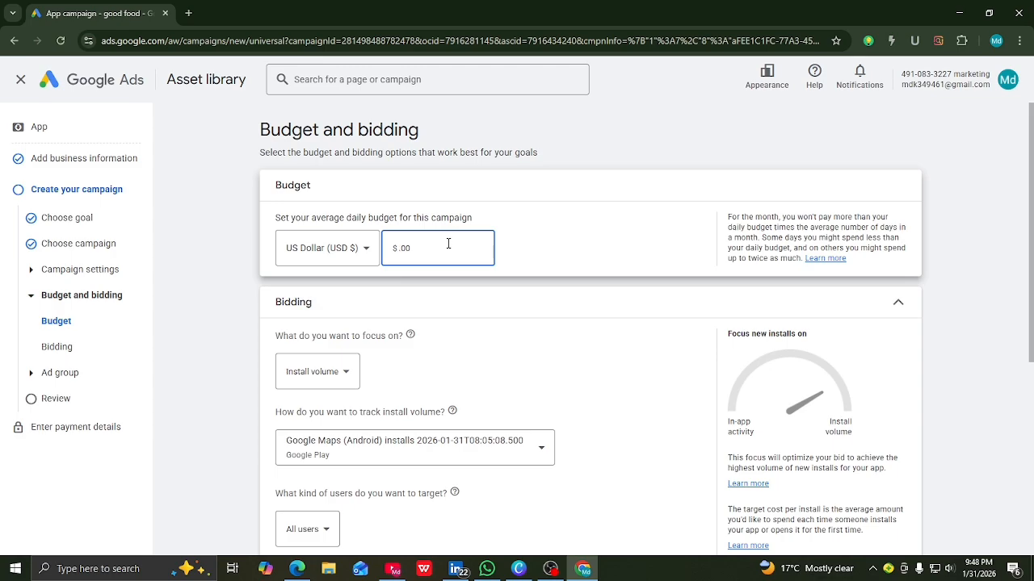
text(0.)
Check the options for the bidding focus and the kind of users to target.
scroll(452, 266, down, 1)
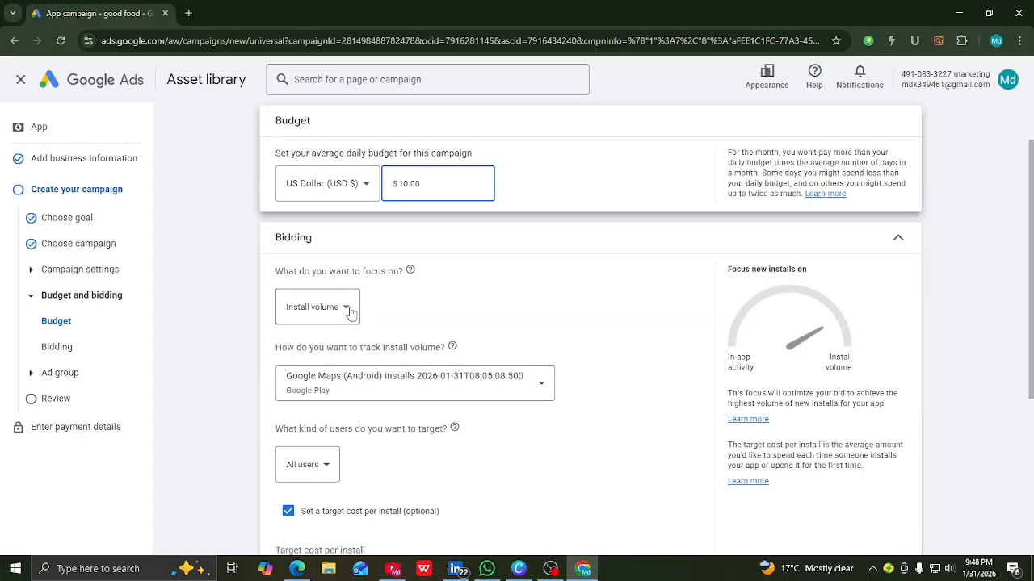
click(348, 309)
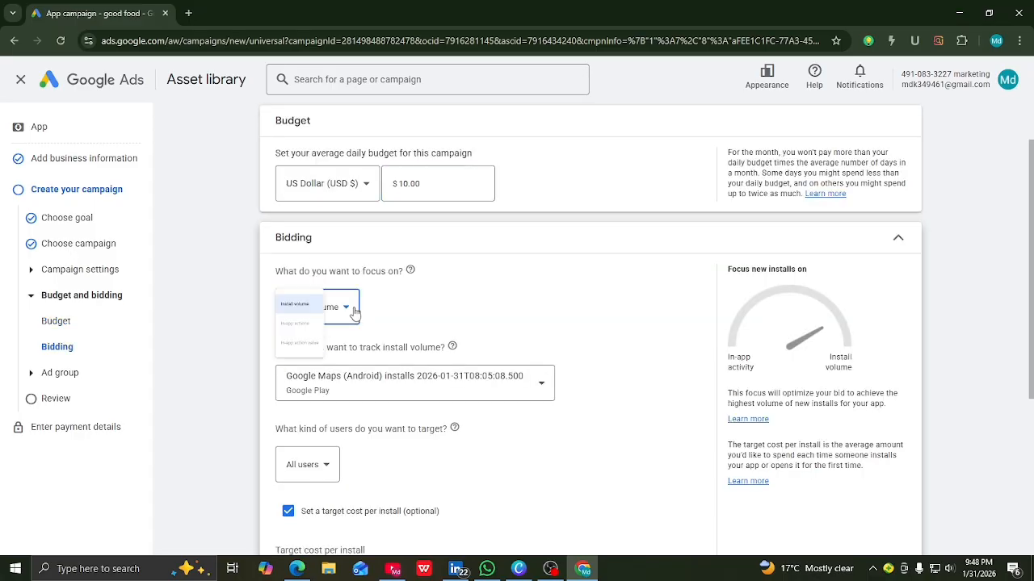
click(432, 304)
scroll(315, 331, down, 2)
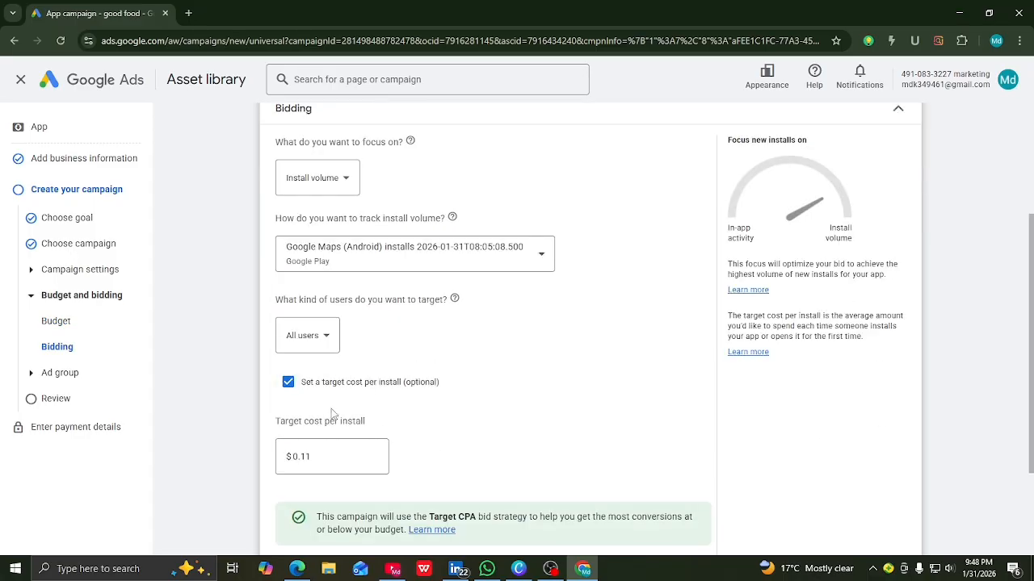
click(329, 335)
scroll(489, 358, down, 2)
click(572, 283)
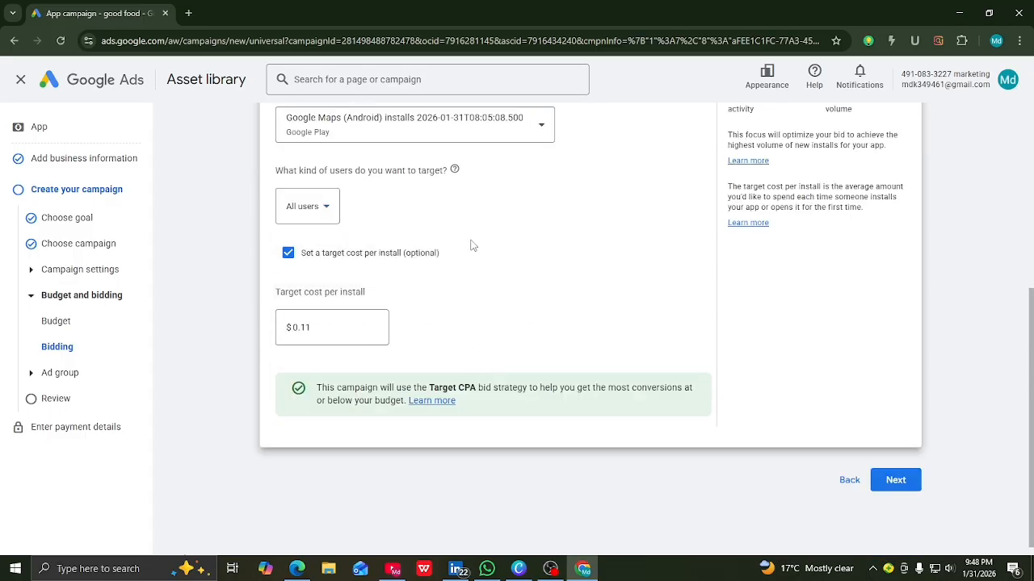
Set the target cost per install to $.22 and proceed to the ad group setup.
click(315, 329)
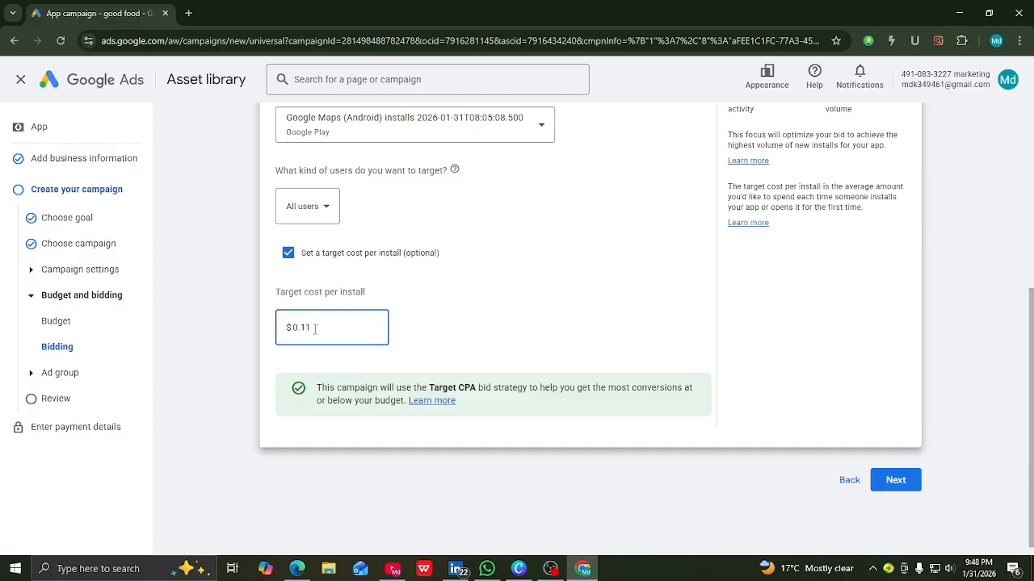
key(BackSpace)
key(BackSpace)
key(BackSpace)
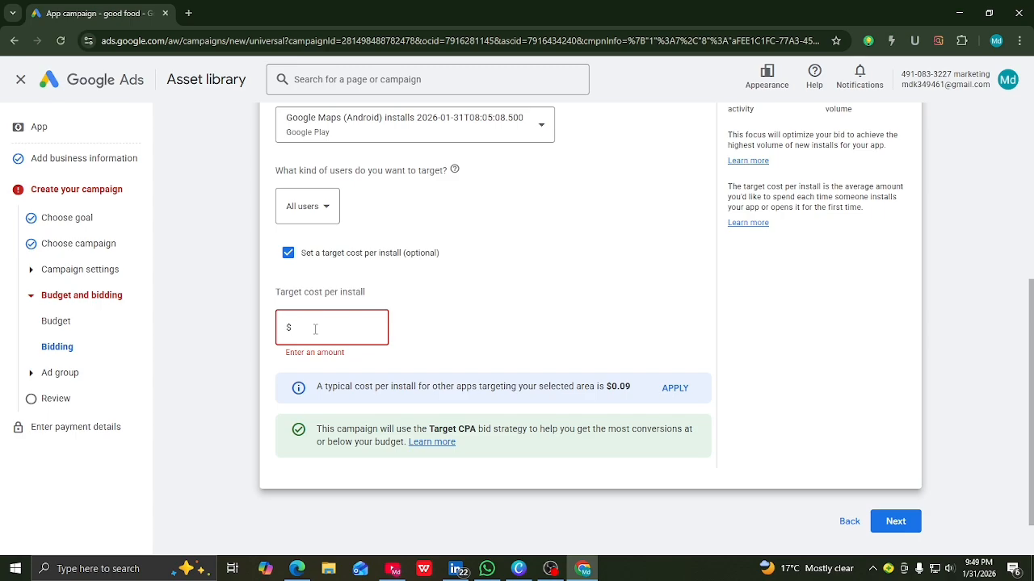
text(.22)
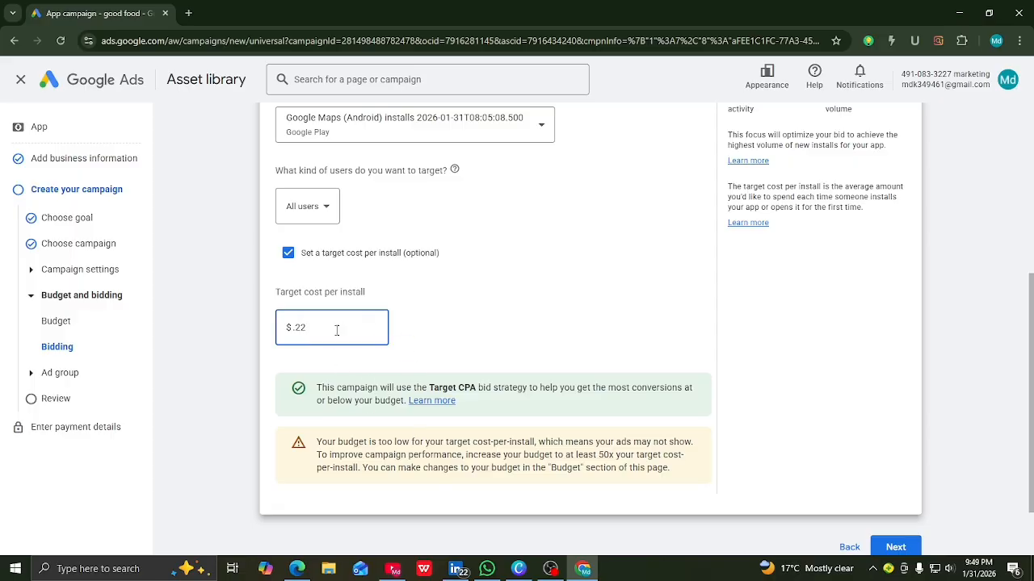
scroll(347, 347, down, 2)
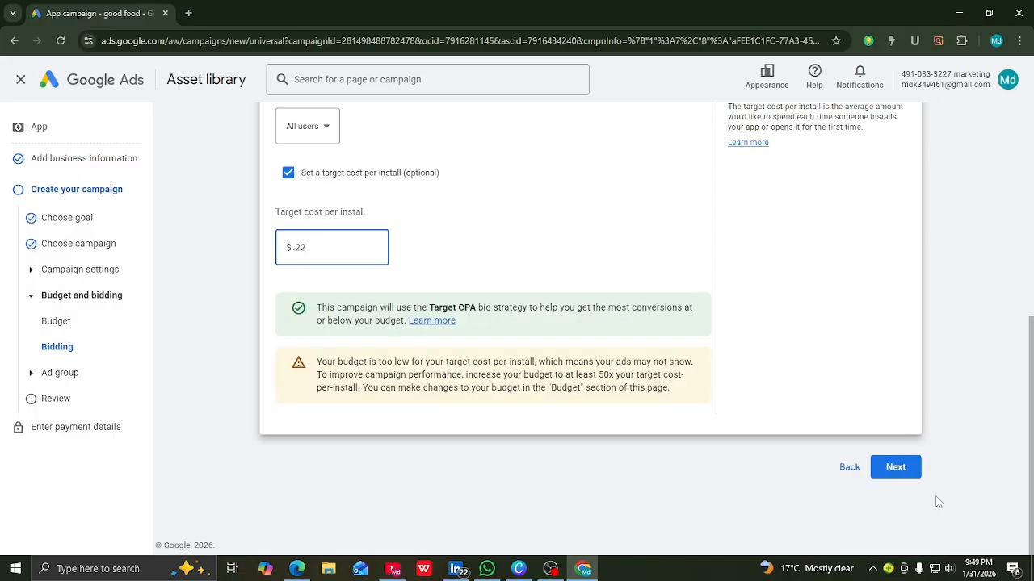
click(897, 468)
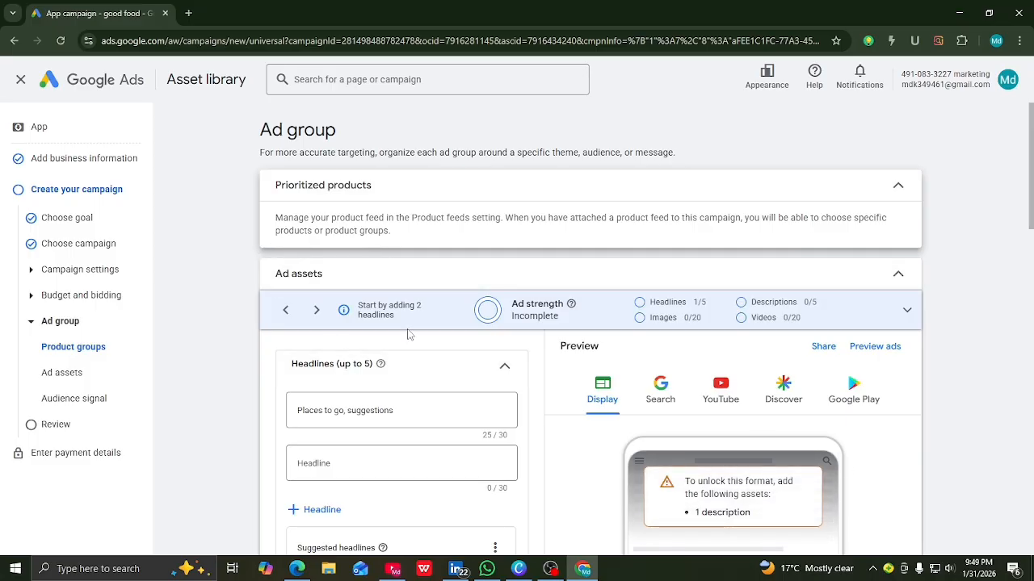
Clear the prefilled text "Places to go, suggestions" from the first headline of the ad assets.
scroll(409, 335, down, 2)
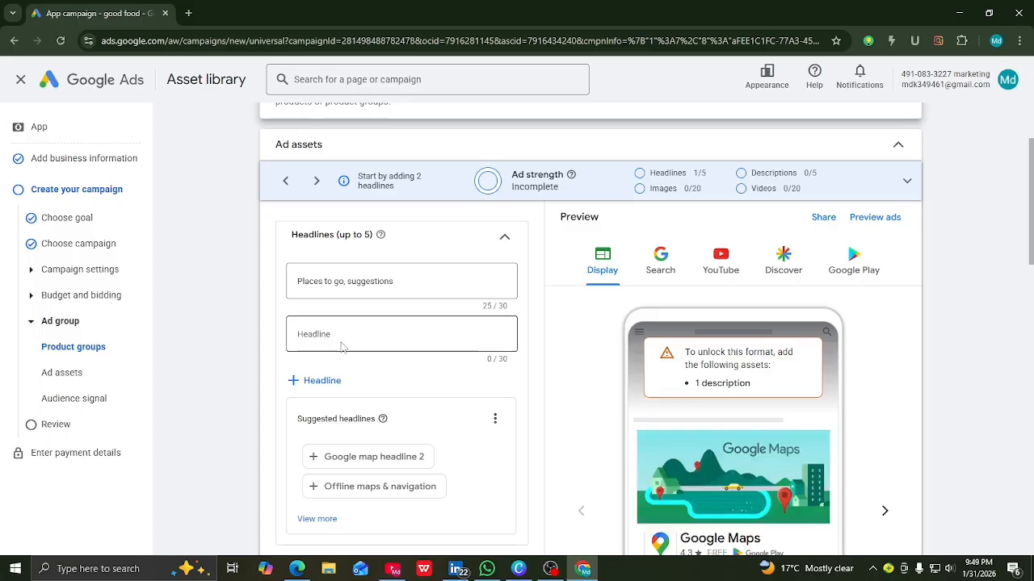
click(417, 281)
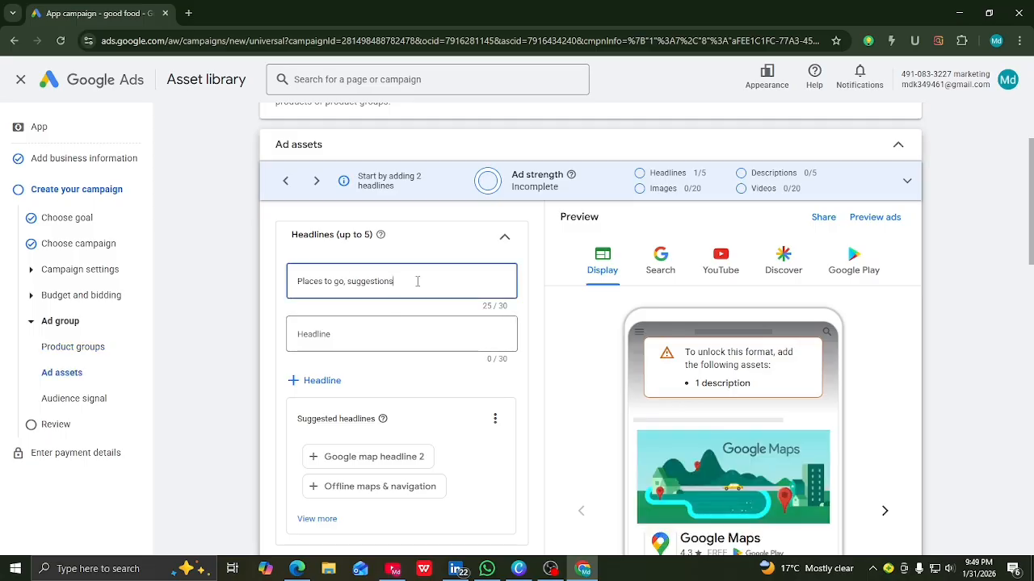
key(BackSpace)
key(BackSpace)
key(BackSpace)
key(BackSpace)
key(BackSpace)
key(BackSpace)
key(BackSpace)
key(BackSpace)
key(BackSpace)
key(BackSpace)
key(BackSpace)
key(BackSpace)
key(BackSpace)
key(BackSpace)
key(BackSpace)
key(BackSpace)
key(BackSpace)
key(BackSpace)
key(BackSpace)
key(BackSpace)
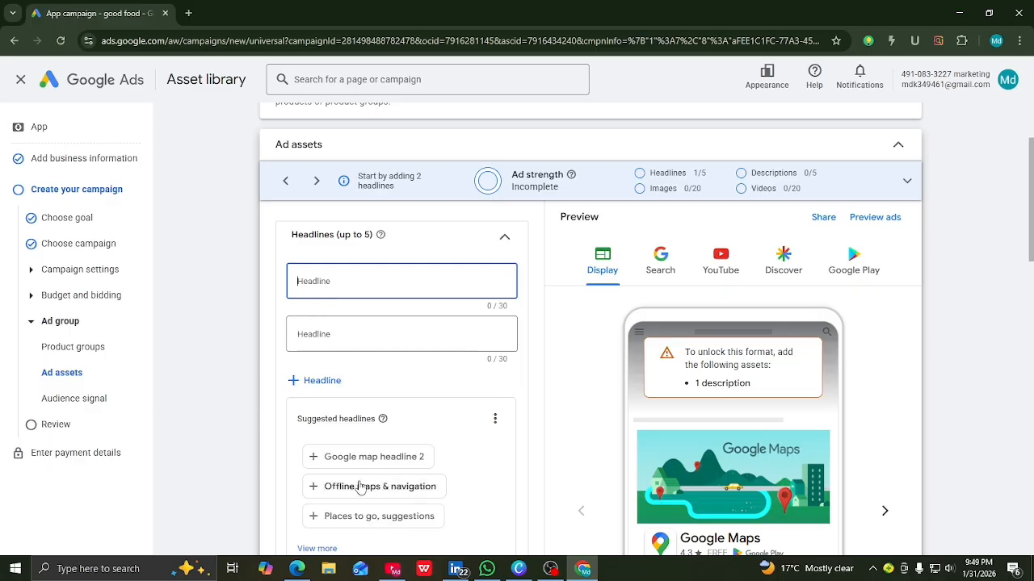
scroll(372, 448, down, 1)
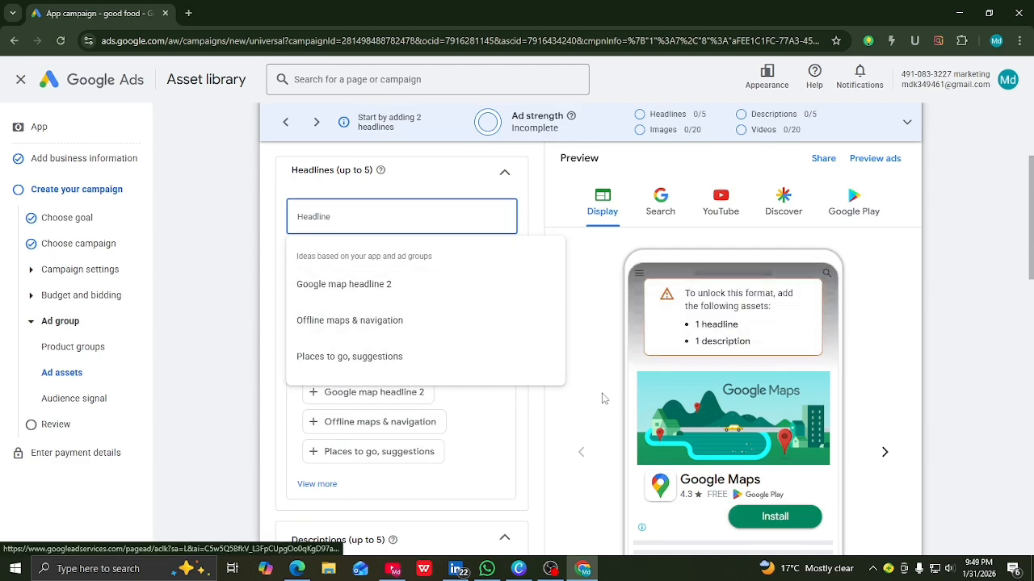
Search Google for chatgpt in a new browser tab and open the ChatGPT site.
click(188, 13)
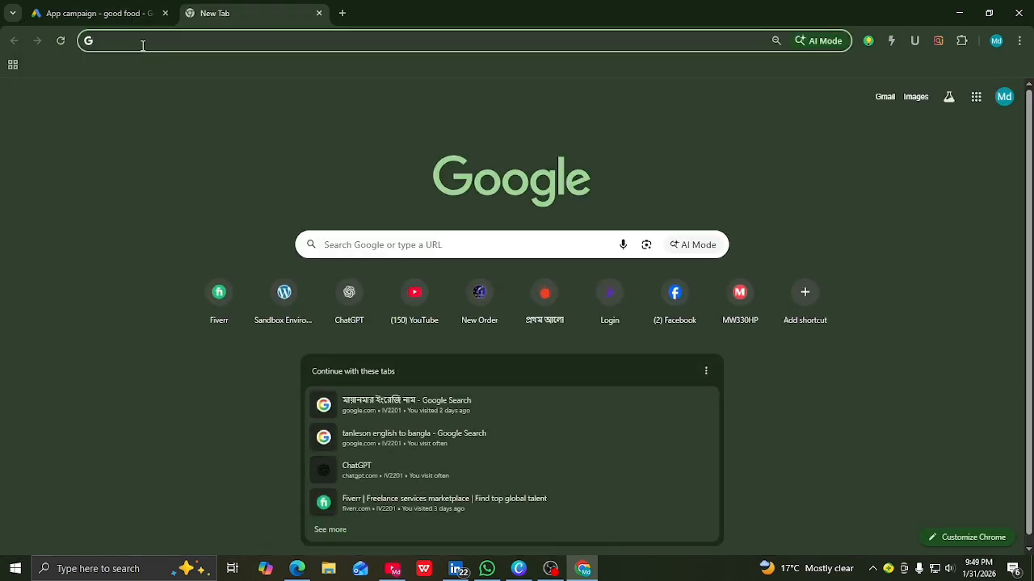
click(142, 46)
click(154, 117)
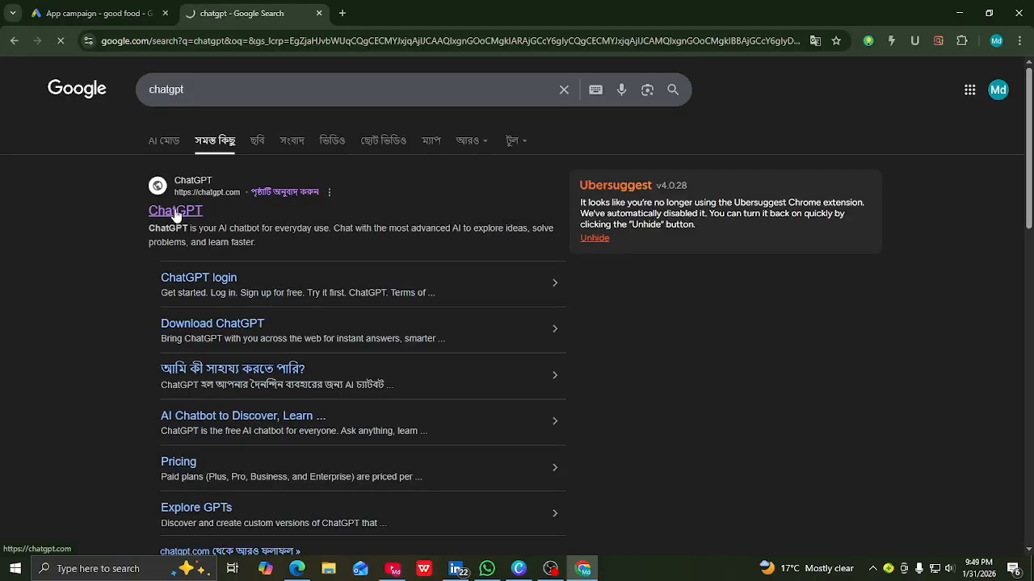
click(175, 211)
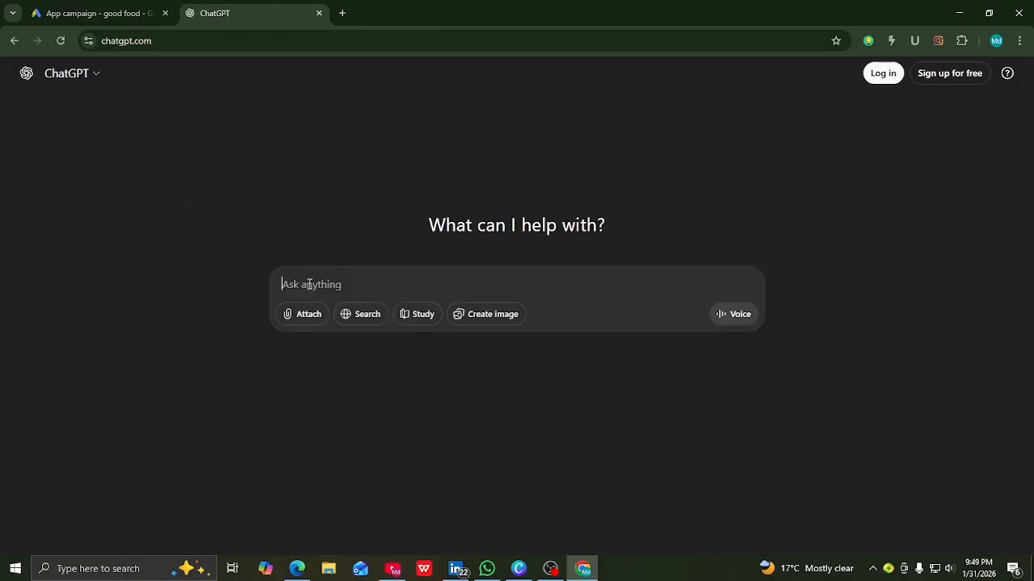
Send ChatGPT the prompt "ami google map apps promotion korchi google ads a amake kichu headline create kore dao".
text(ami google map apps promotion korchi google ads a amake kichu headline create)
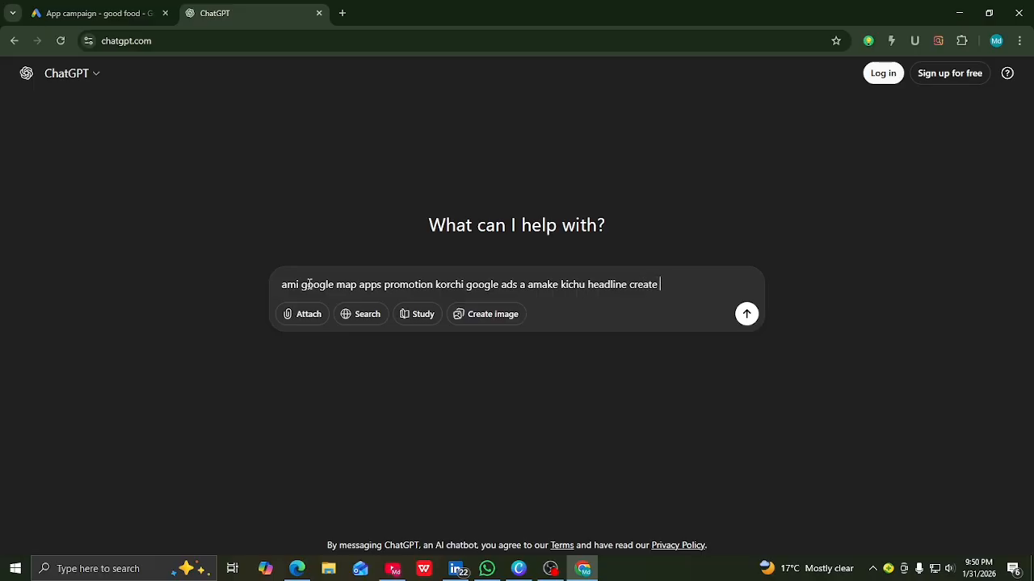
text(ae kore dao)
key(Return)
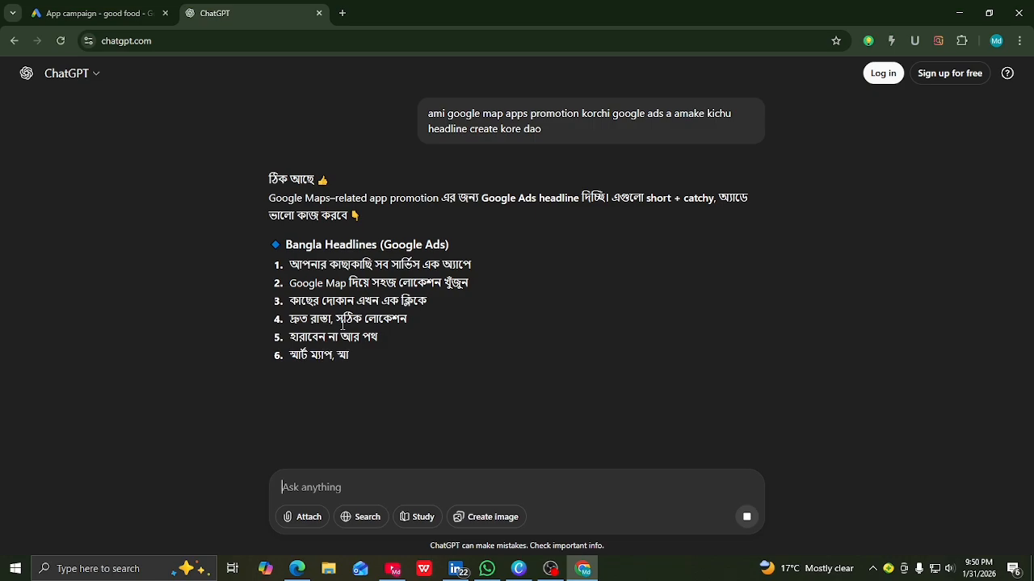
Send the follow-up prompt "just english" to get the headlines in English only.
text(u)
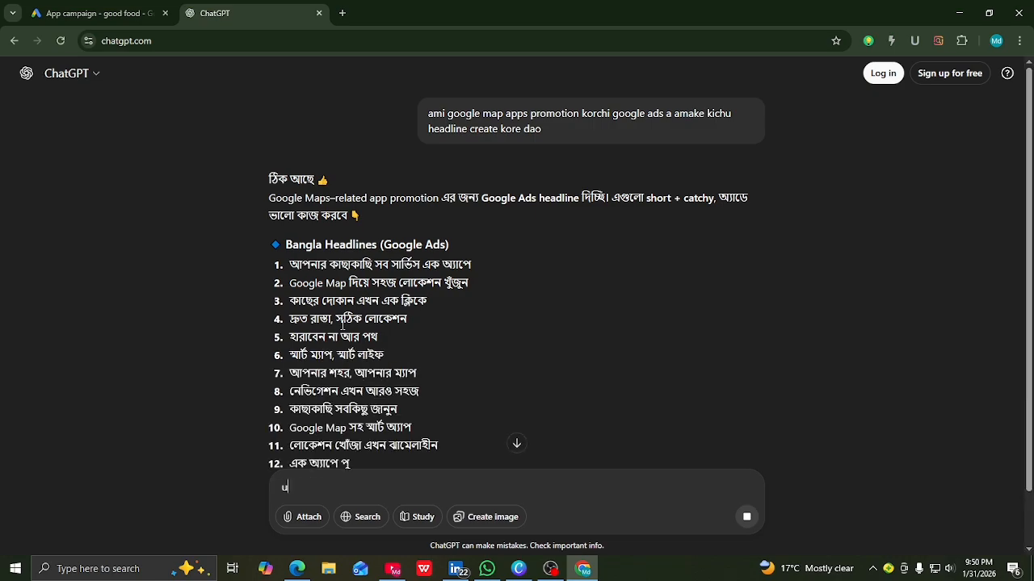
key(BackSpace)
text(just english)
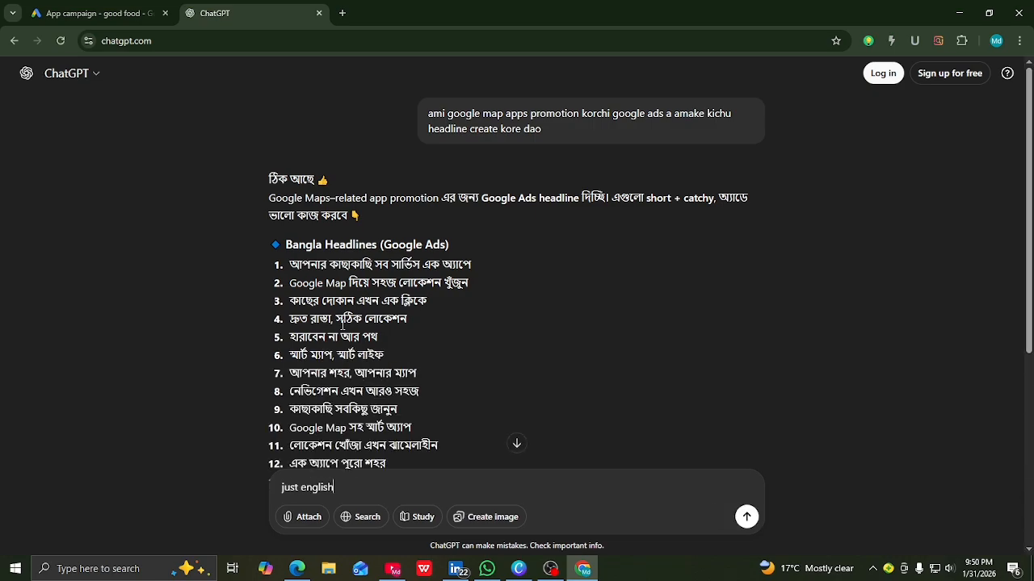
key(Return)
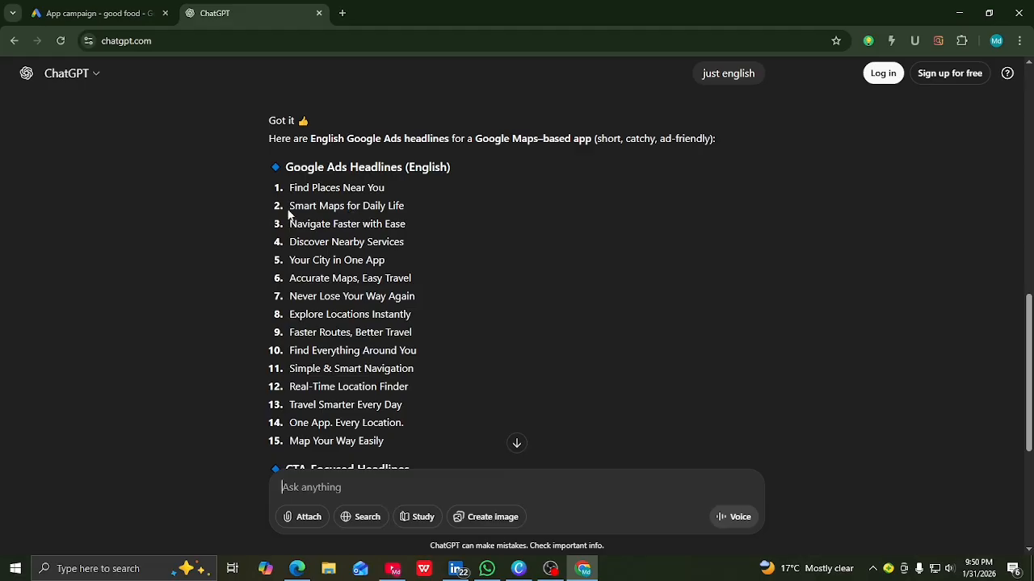
Copy "Smart Maps for Daily Life" from ChatGPT and paste it as the first headline in Google Ads.
drag(405, 207, 289, 210)
key(ctrl+c)
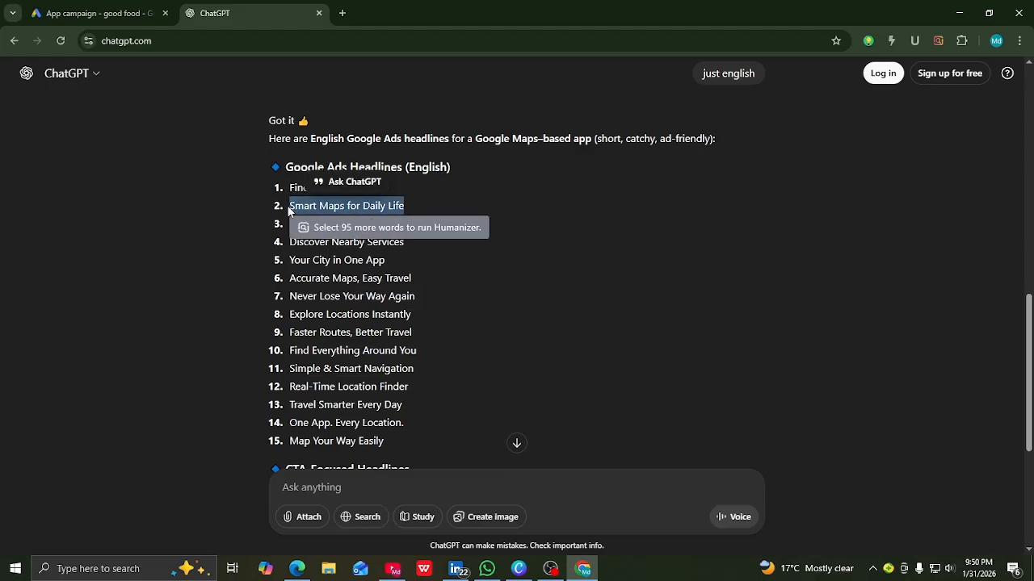
click(101, 13)
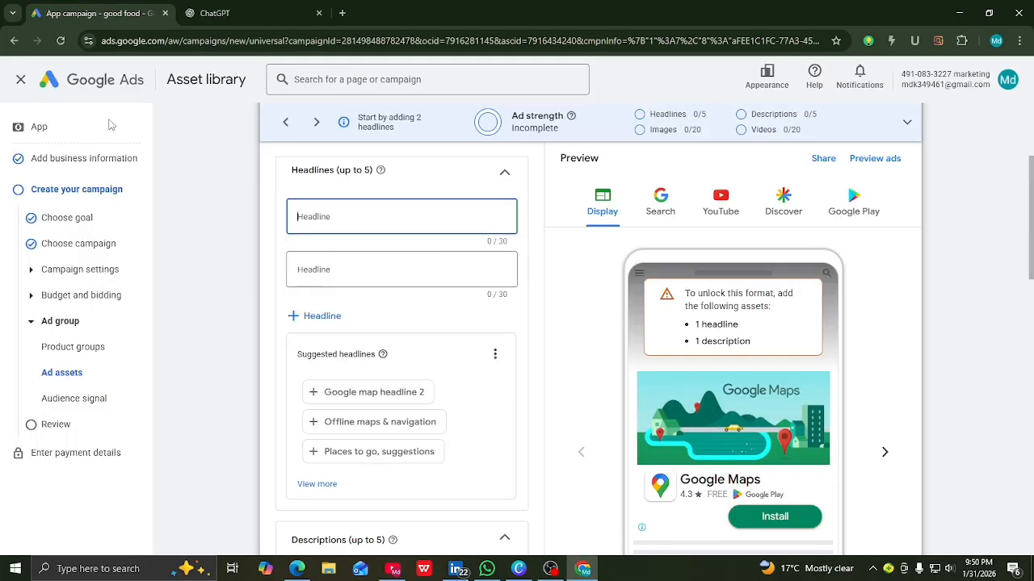
click(315, 226)
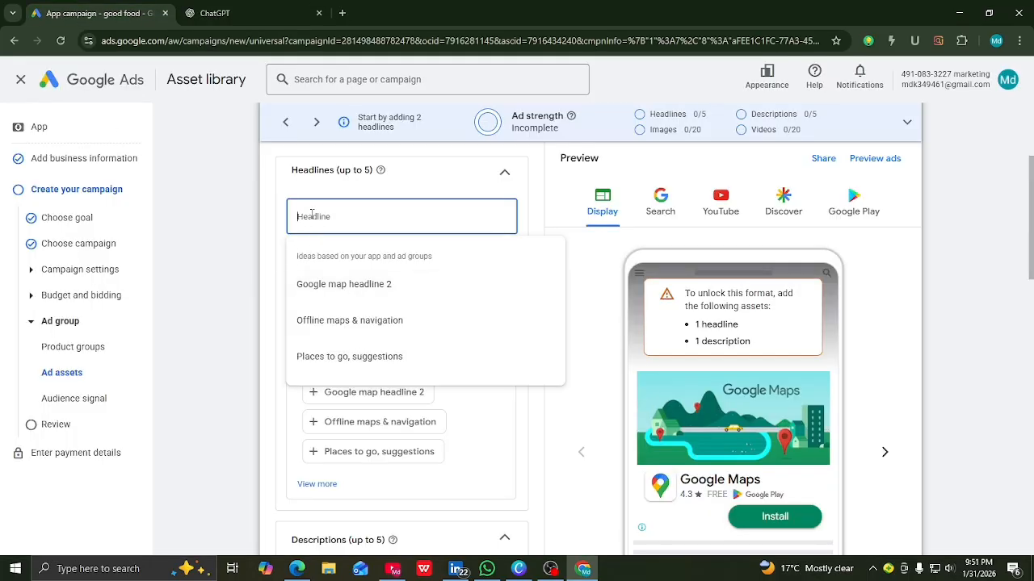
key(ctrl+v)
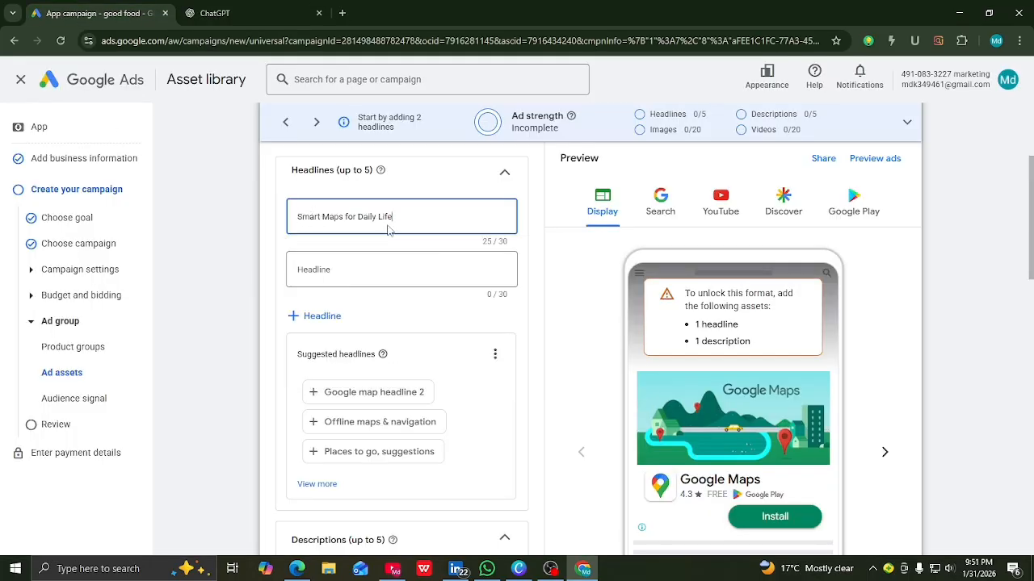
Copy "Navigate Faster with Ease" from ChatGPT and paste it as the second headline in Google Ads.
click(230, 13)
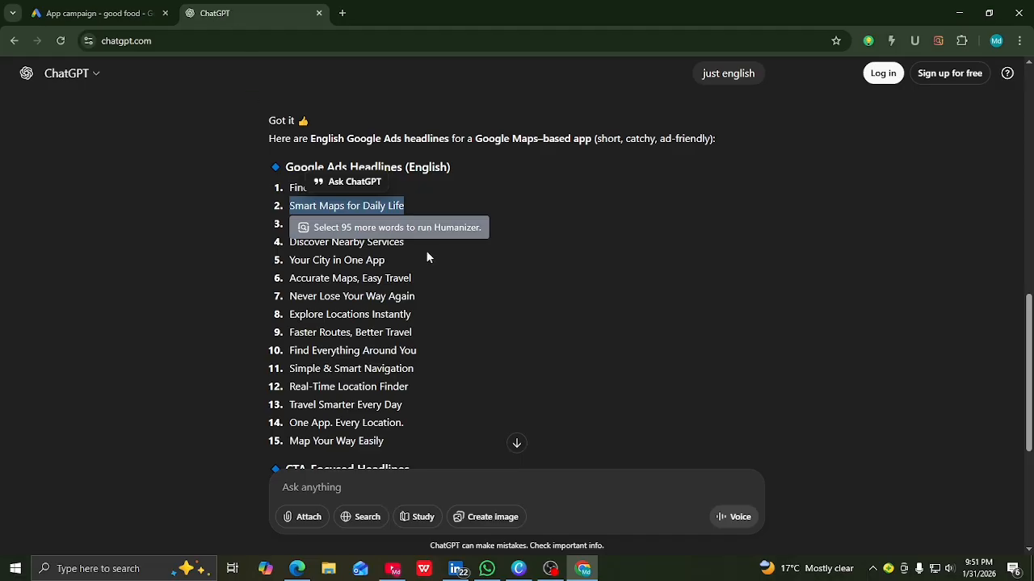
click(394, 227)
drag(405, 224, 289, 224)
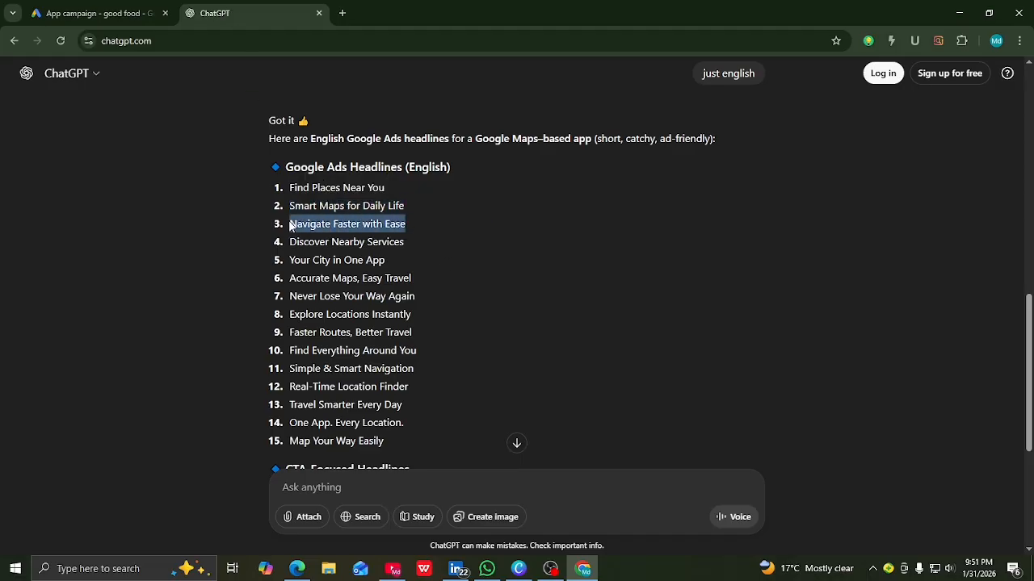
right_click(300, 230)
click(329, 239)
click(97, 13)
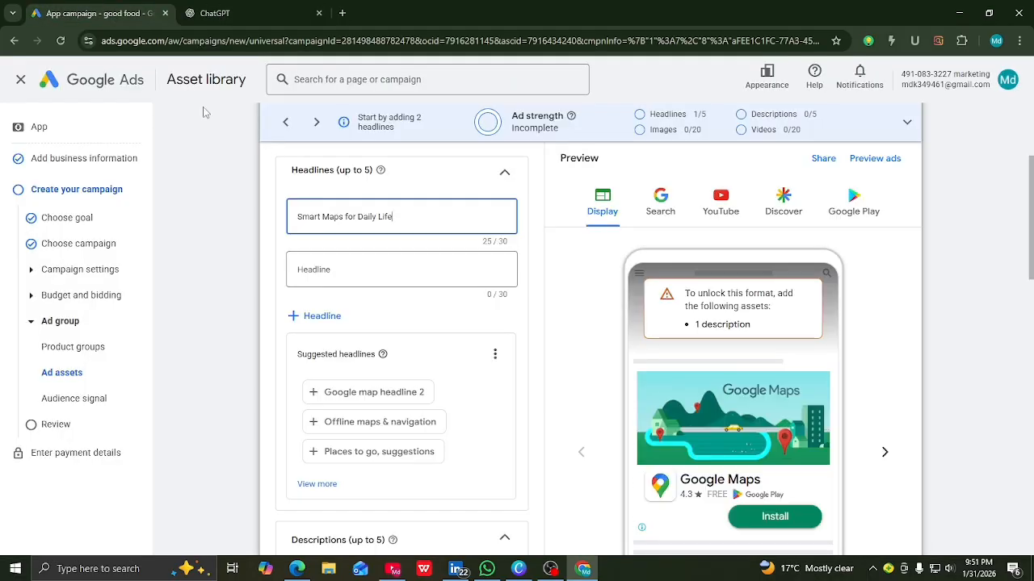
click(317, 273)
right_click(317, 273)
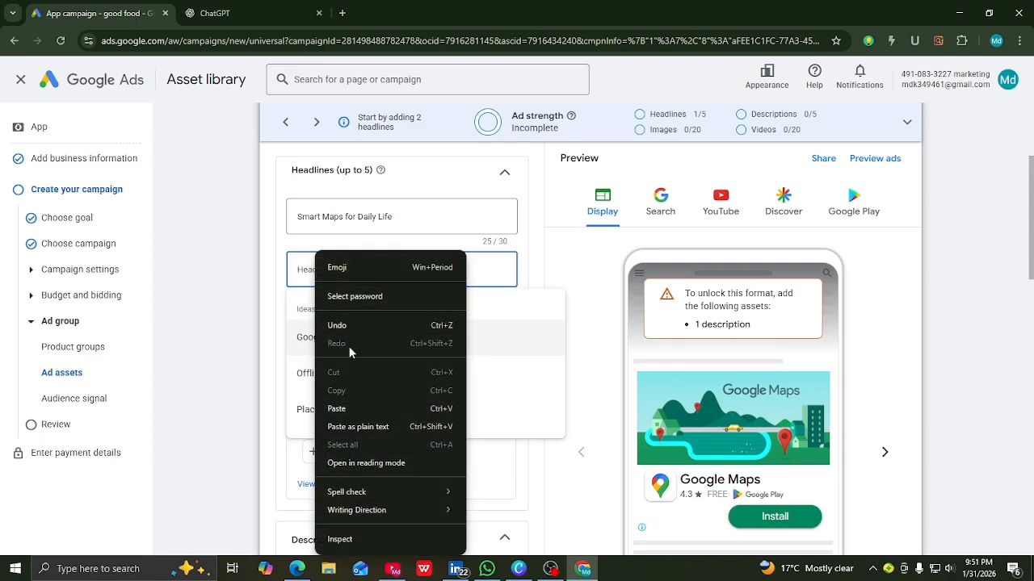
click(339, 409)
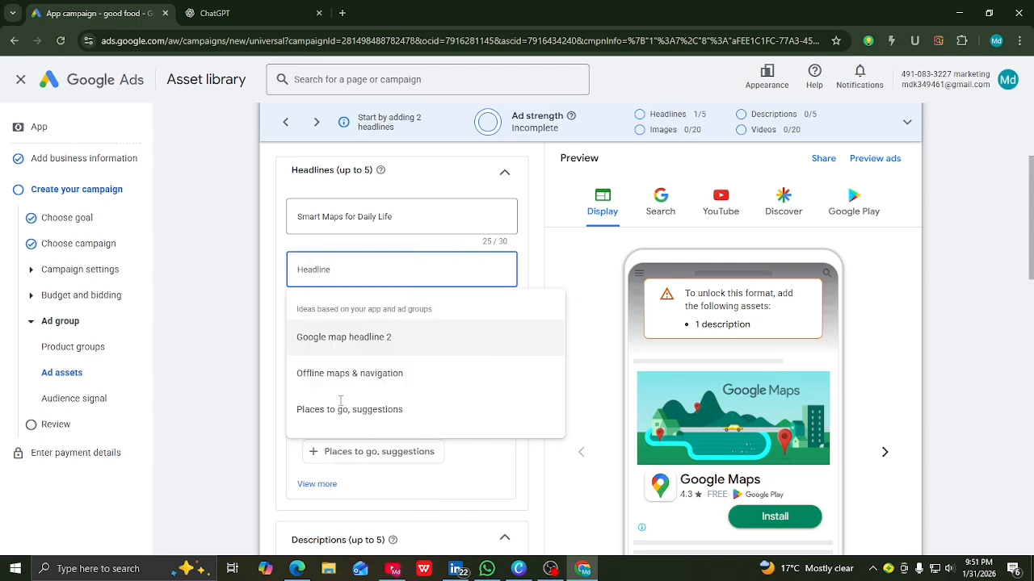
Fill the third and fourth headlines with the suggested ideas "Places to go, suggestions" and "Offline maps & navigation".
click(311, 324)
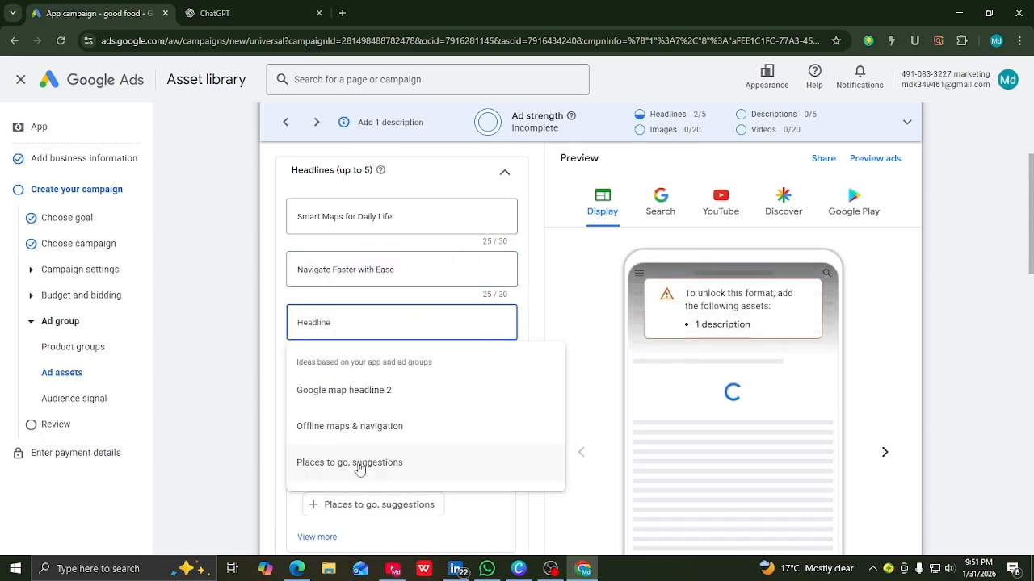
click(335, 460)
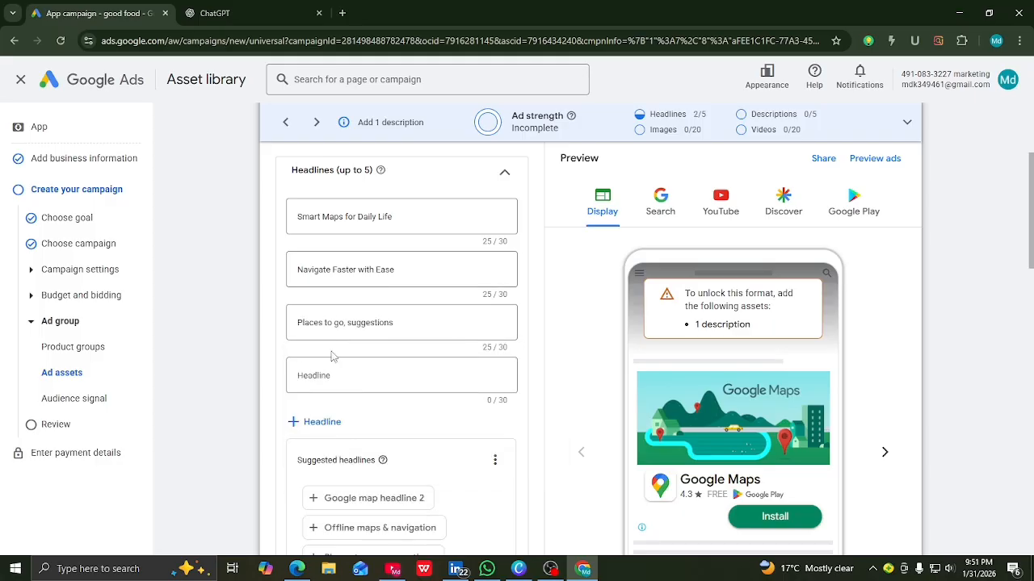
click(327, 375)
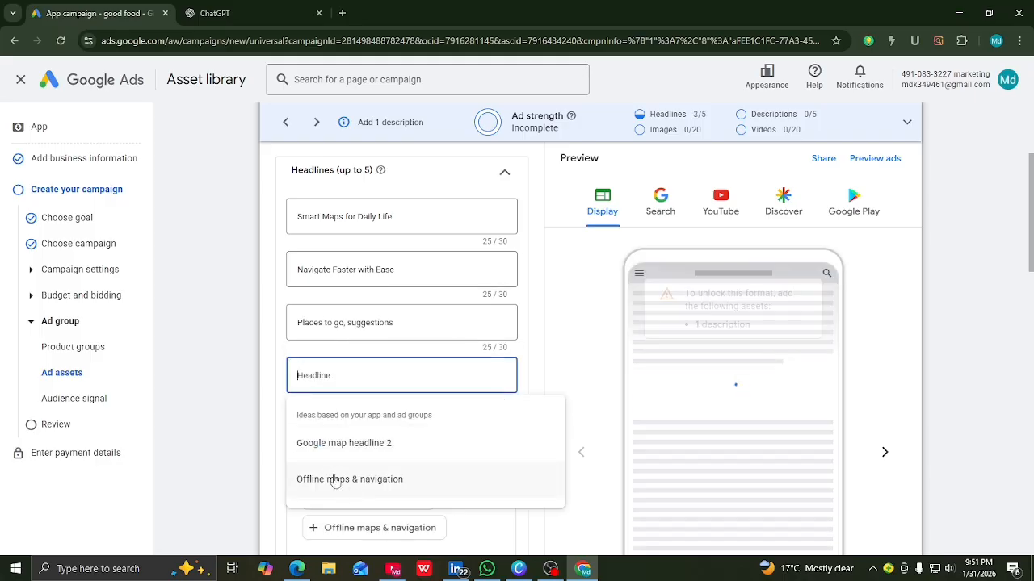
click(335, 478)
Copy "Never Lose Your Way Again" from ChatGPT and paste it as the fifth headline in Google Ads.
click(309, 429)
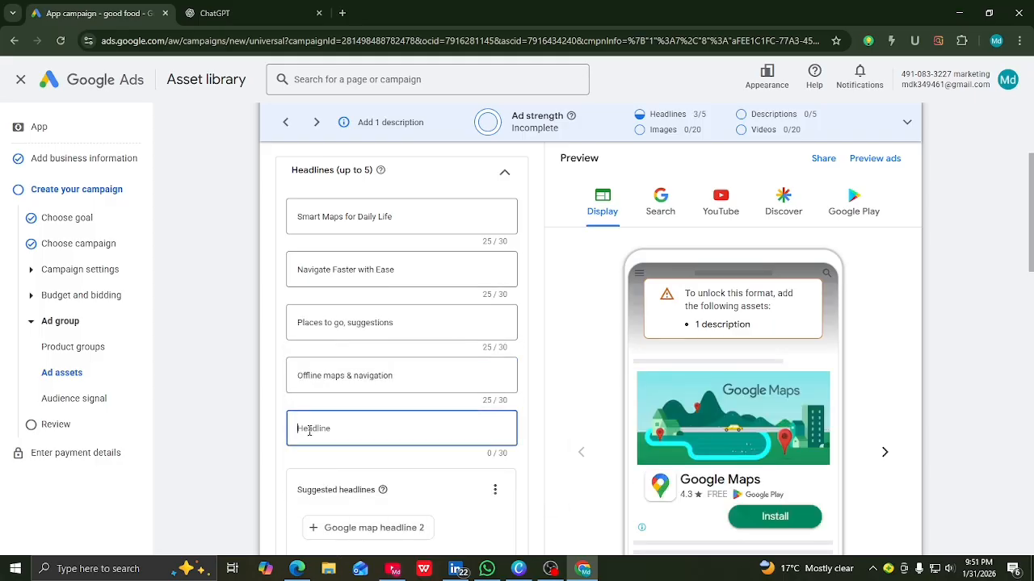
click(214, 13)
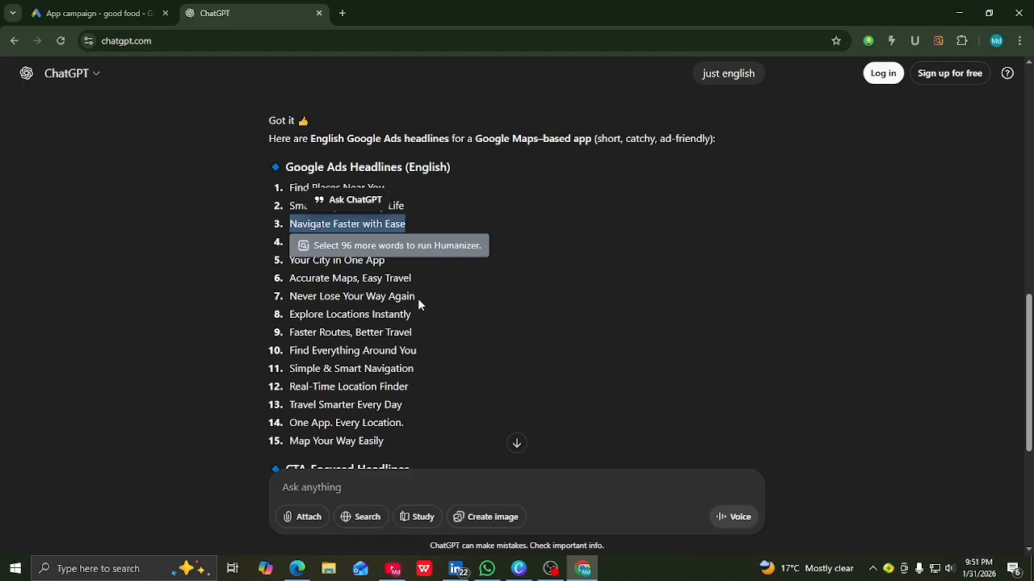
drag(417, 298, 284, 296)
right_click(316, 299)
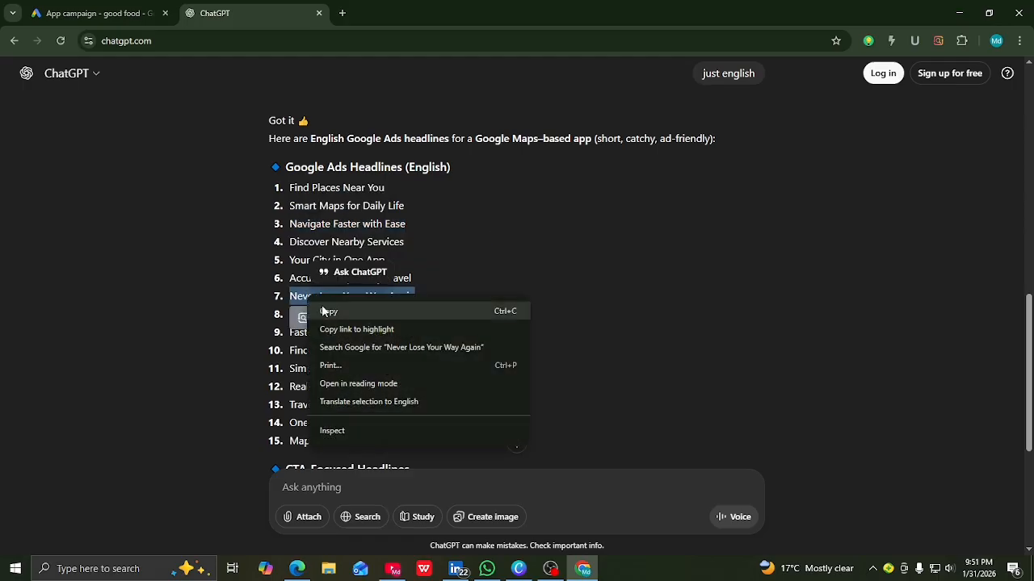
click(323, 307)
click(97, 13)
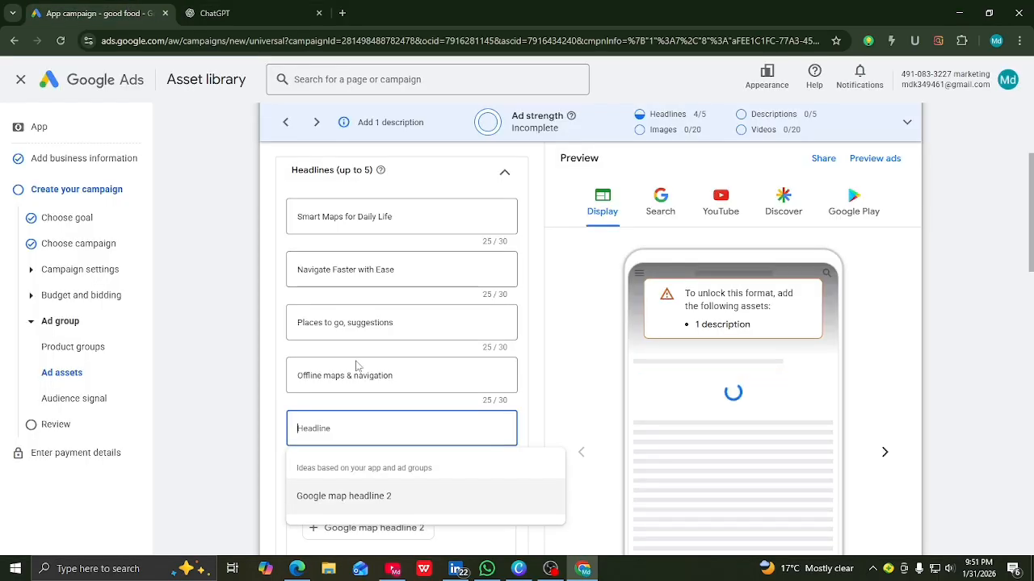
right_click(321, 428)
click(341, 280)
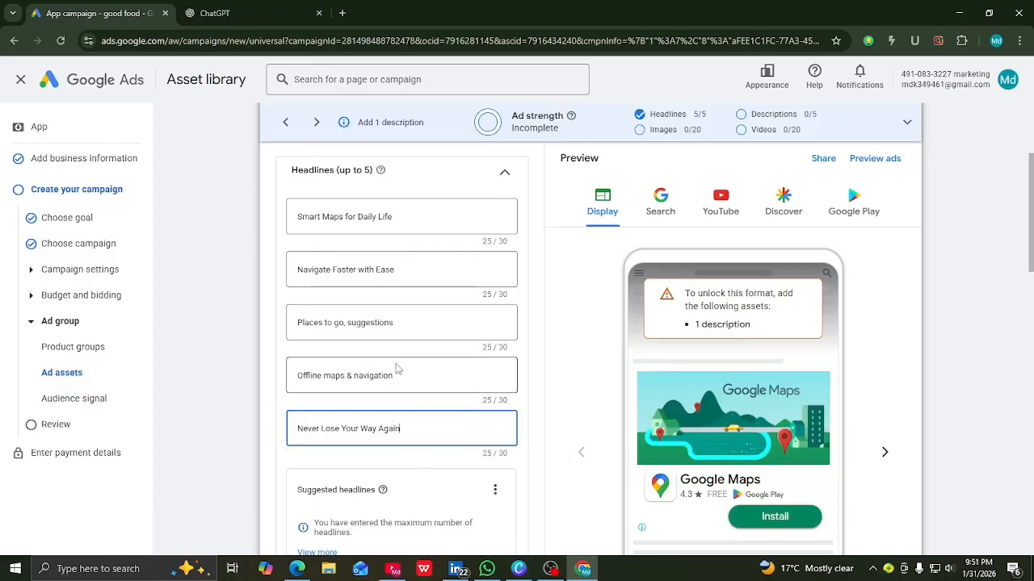
scroll(395, 369, down, 2)
scroll(346, 392, down, 2)
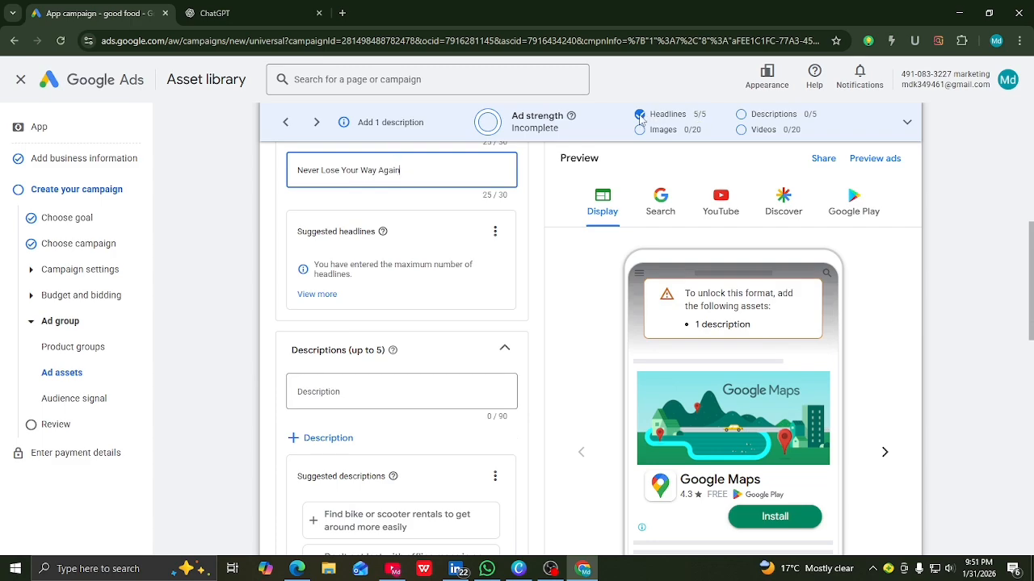
Switch to ChatGPT and ask for ad descriptions with the prompt "abar describtion dao".
click(263, 10)
scroll(396, 434, down, 3)
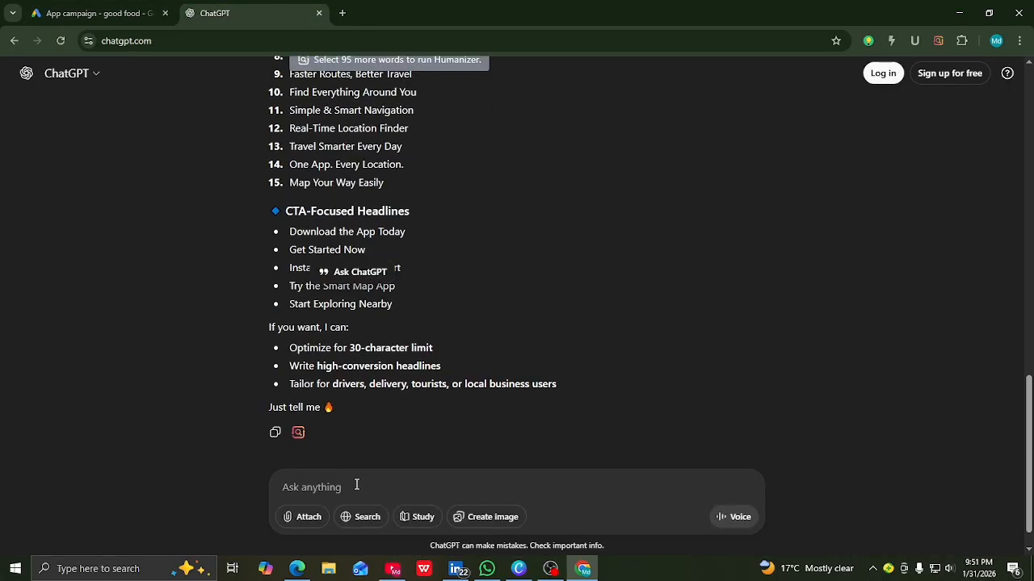
click(304, 489)
text(abar describtion dao)
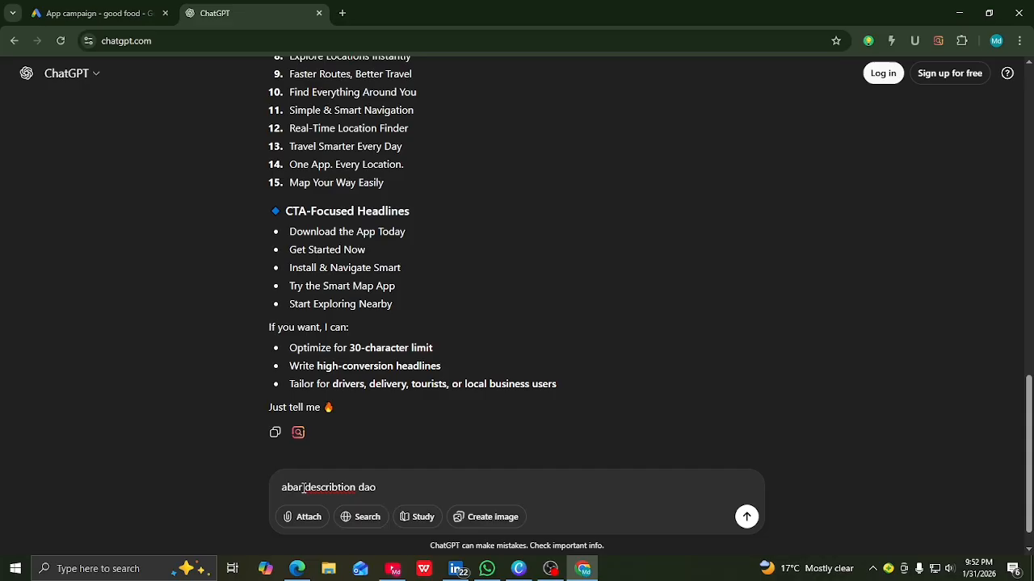
key(Return)
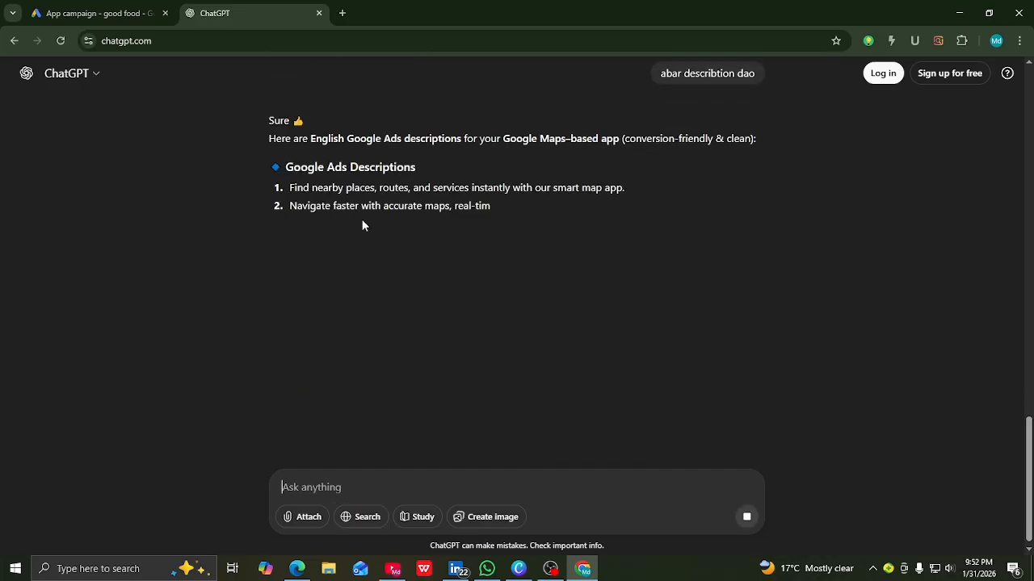
Copy "Find nearby places, routes, and services instantly with our smart map app." from ChatGPT and paste it as the first description in Google Ads.
drag(634, 190, 288, 189)
drag(288, 189, 628, 200)
click(631, 191)
drag(289, 188, 626, 187)
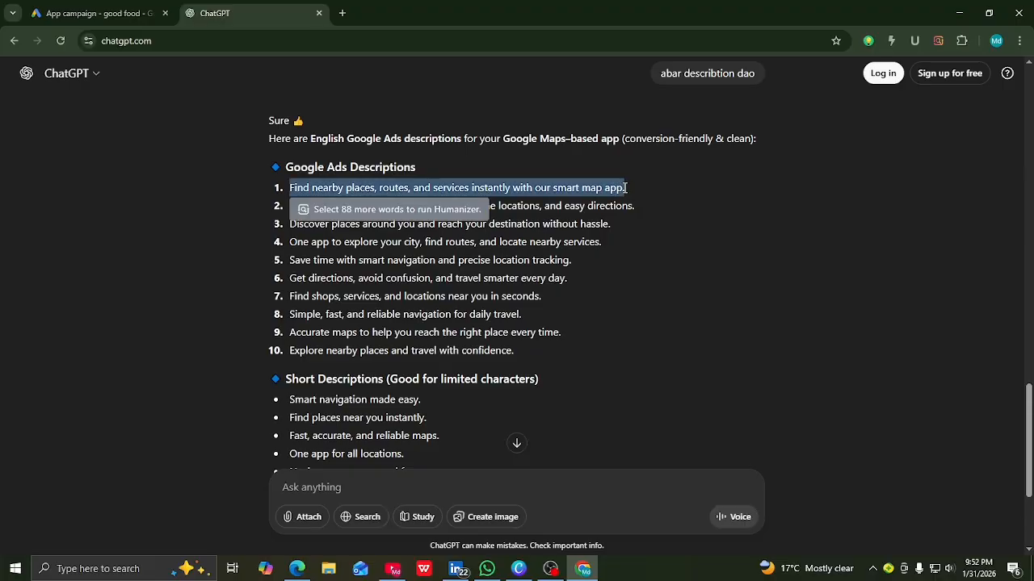
click(97, 13)
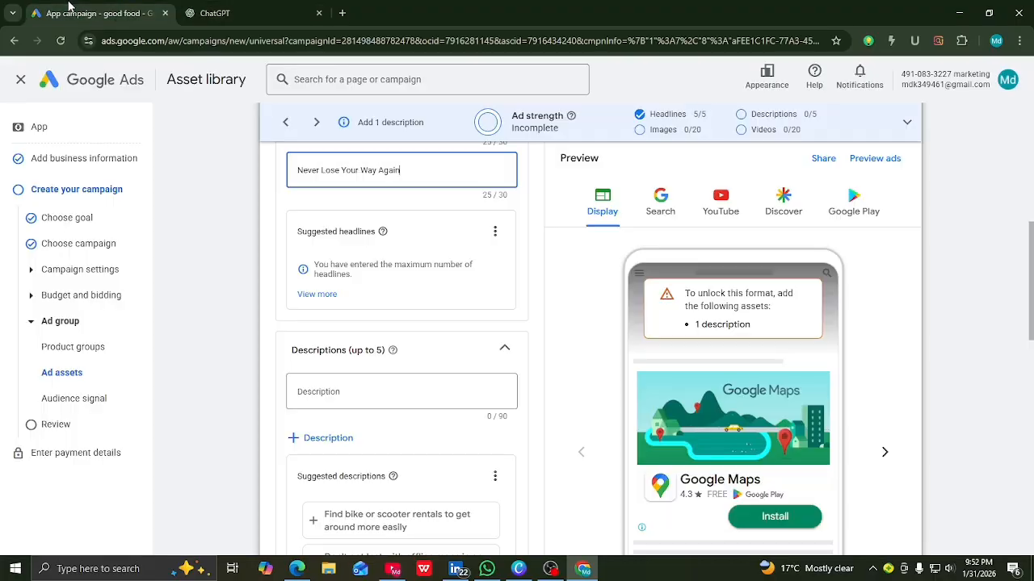
click(331, 392)
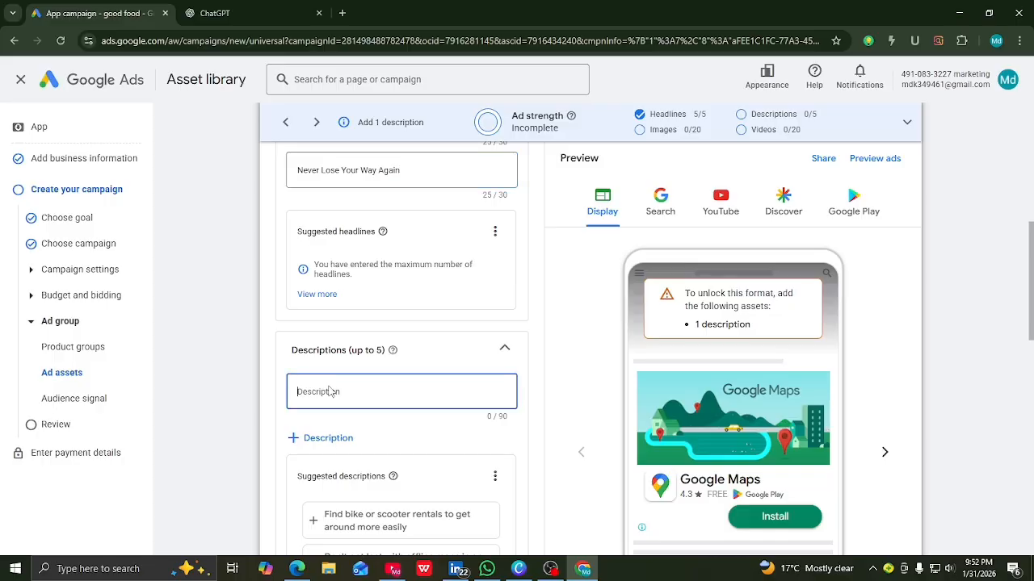
key(ctrl+v)
scroll(390, 391, up, 2)
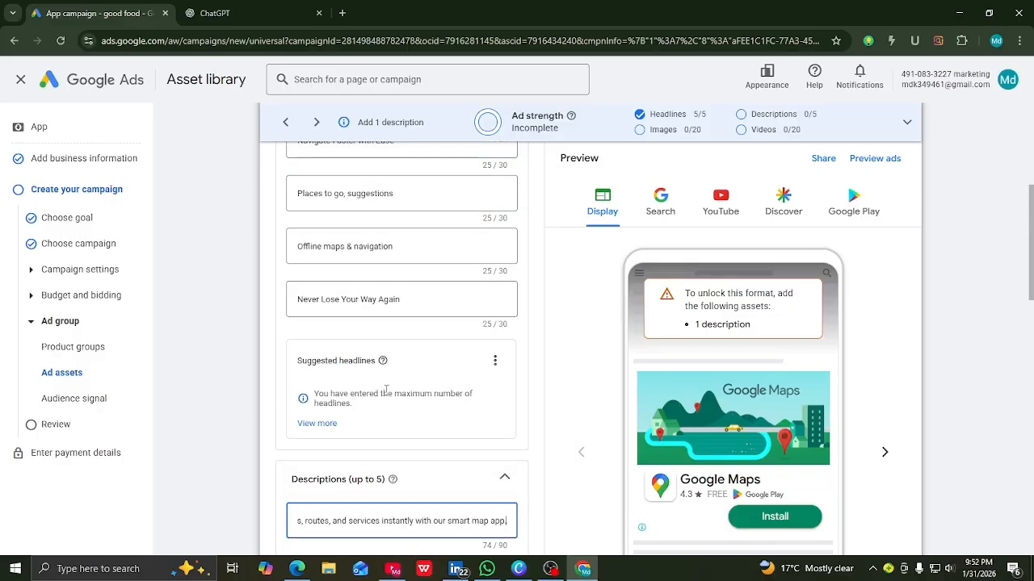
scroll(382, 359, down, 2)
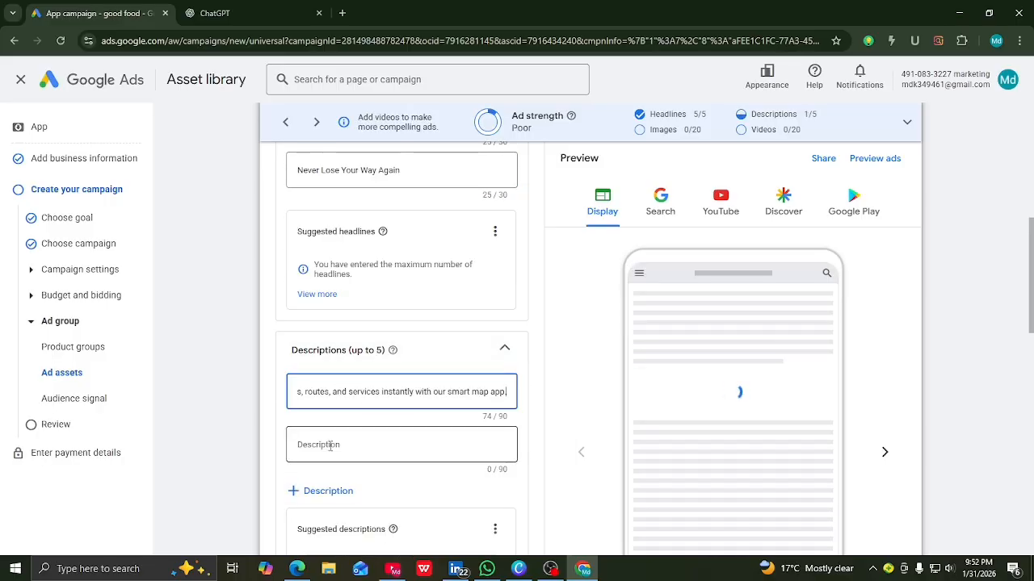
Fill the second and third descriptions with the suggested ideas about custom lists of favorite saved places and Lens in Maps walking directions.
click(331, 454)
scroll(347, 451, down, 1)
scroll(372, 469, down, 1)
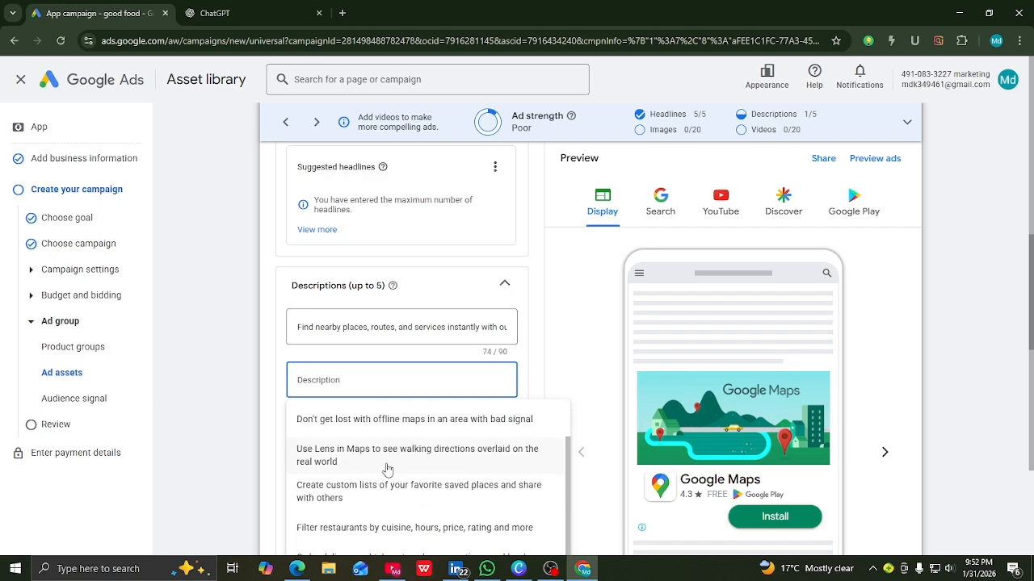
scroll(347, 468, down, 1)
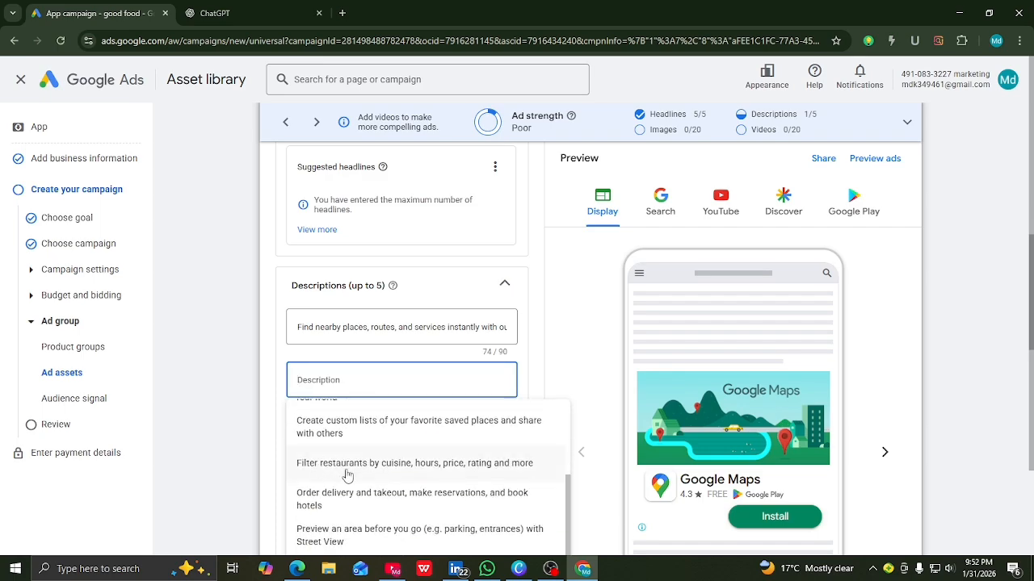
click(352, 428)
click(330, 433)
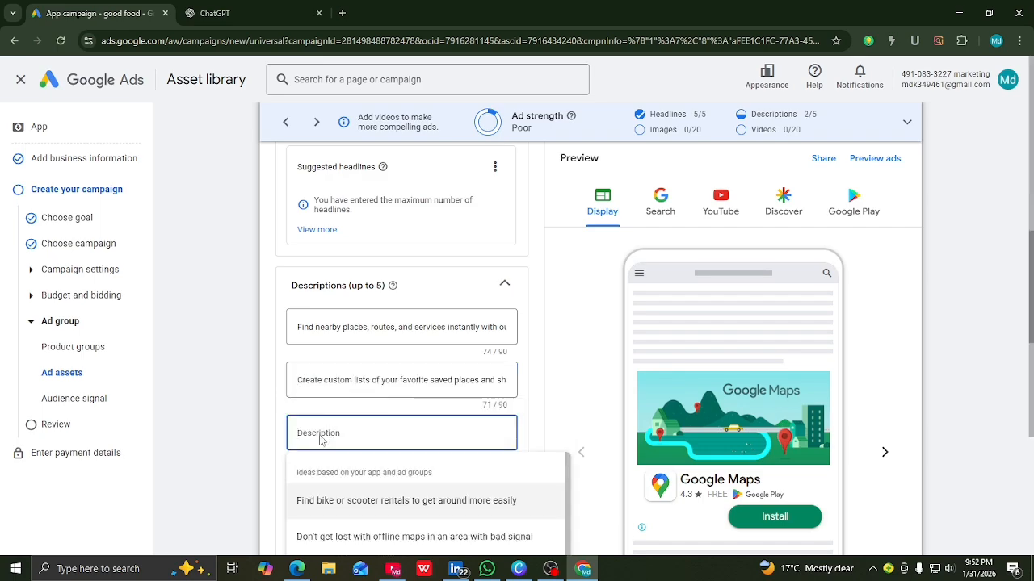
scroll(353, 439, down, 2)
click(327, 445)
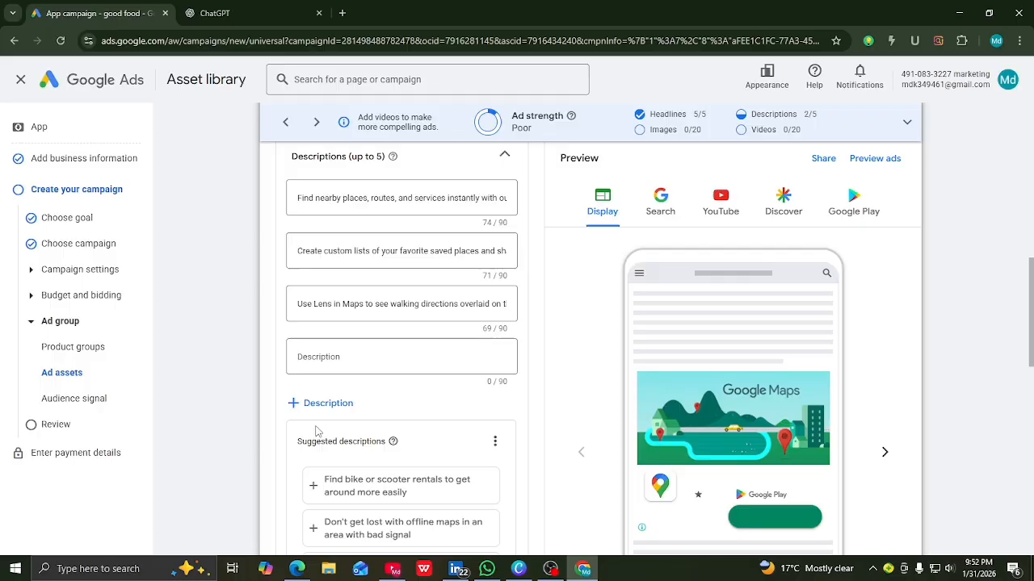
Fill the fourth and fifth descriptions with suggestions "Order delivery and takeout, make reservations, and book hotels" and "Filter restaurants by cuisine, hours, price, rating and more".
click(323, 361)
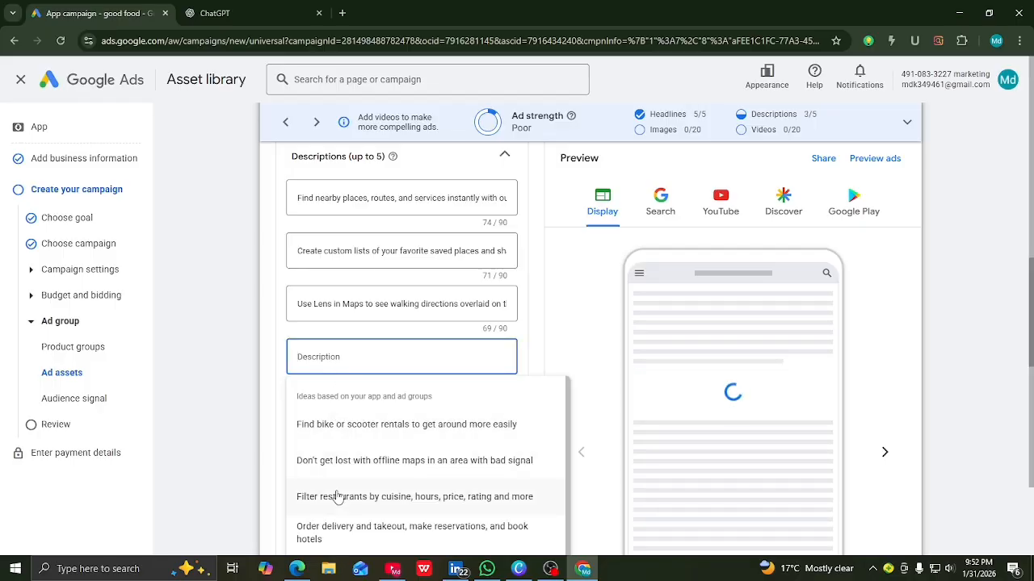
click(330, 527)
click(333, 406)
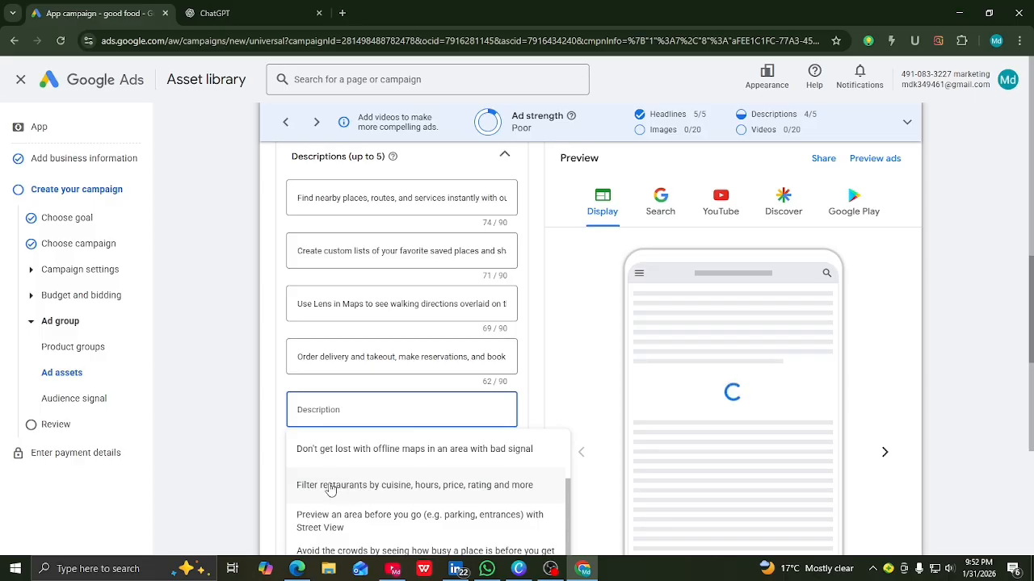
click(331, 488)
scroll(425, 460, down, 3)
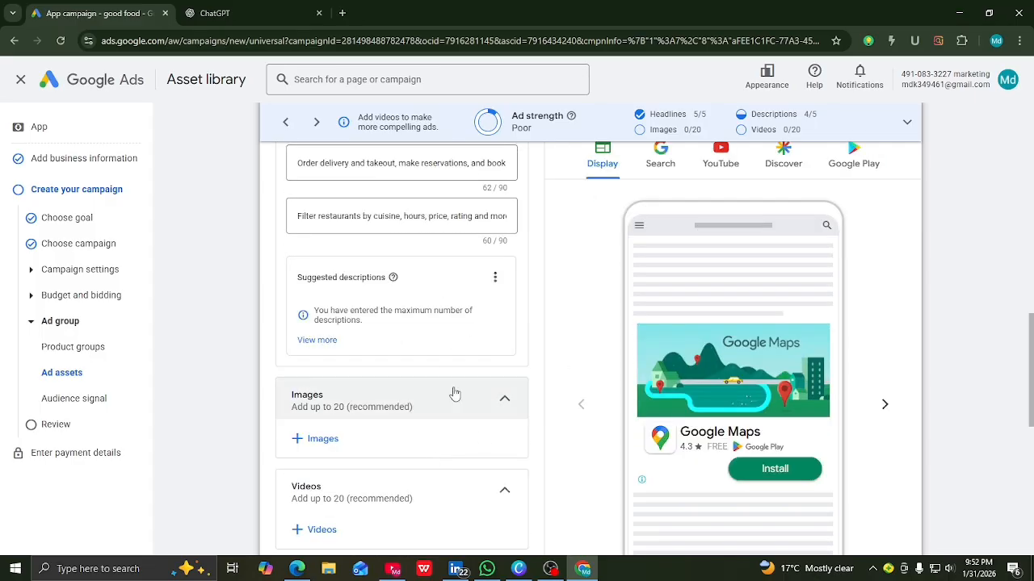
scroll(565, 396, up, 3)
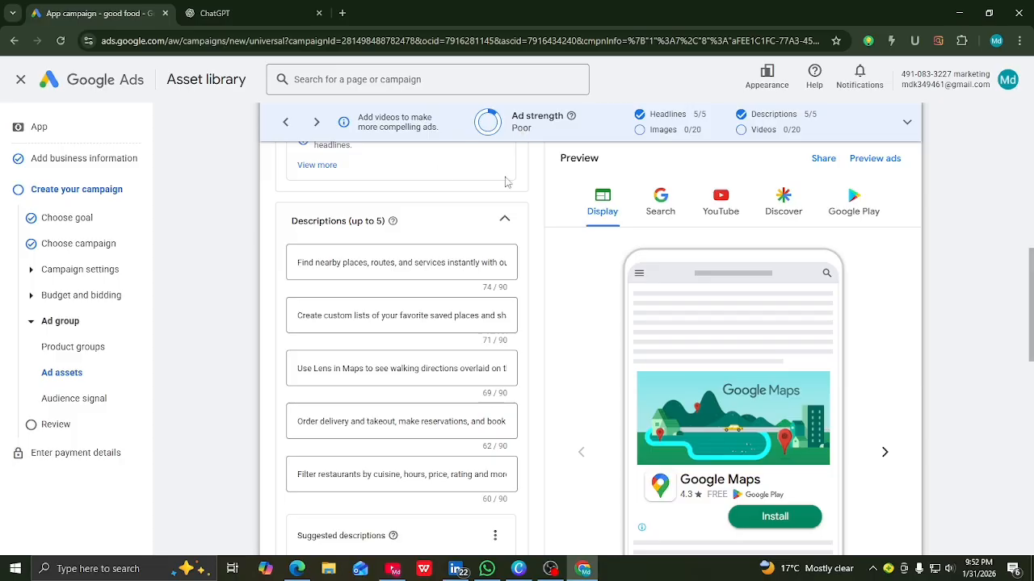
scroll(291, 345, down, 4)
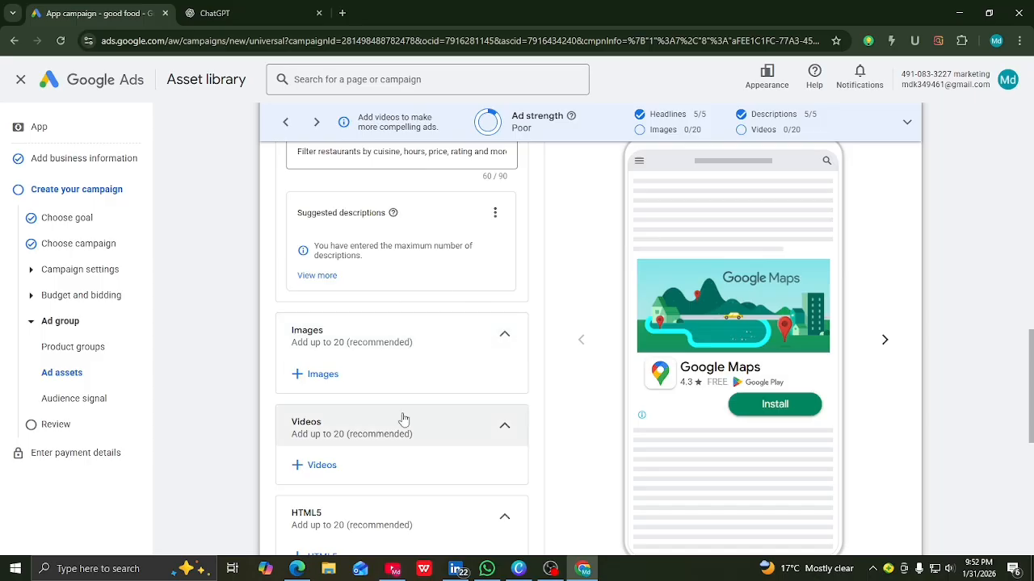
Open the image picker for the ad and select all six suggested free stock images.
click(316, 376)
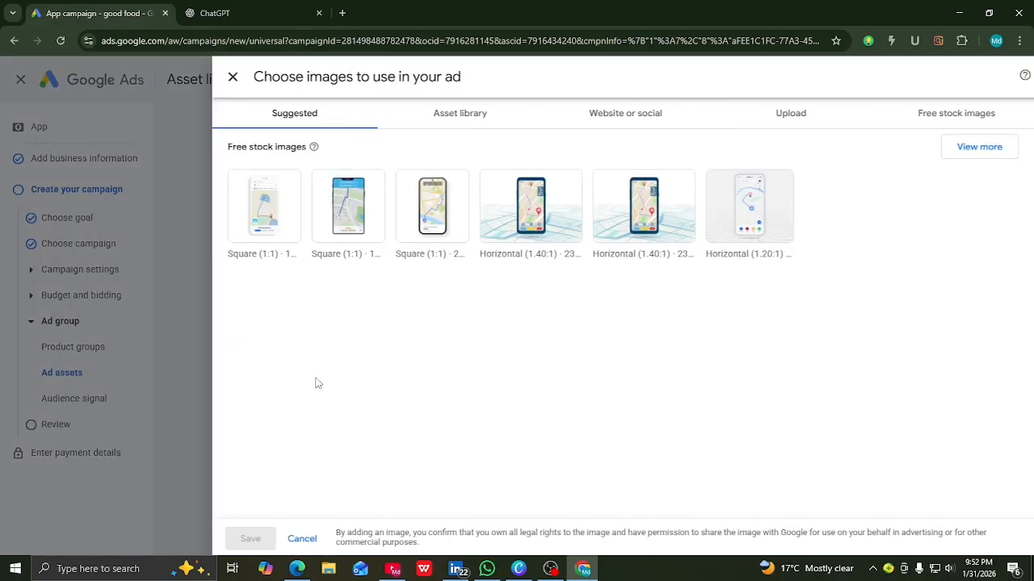
click(237, 190)
click(327, 193)
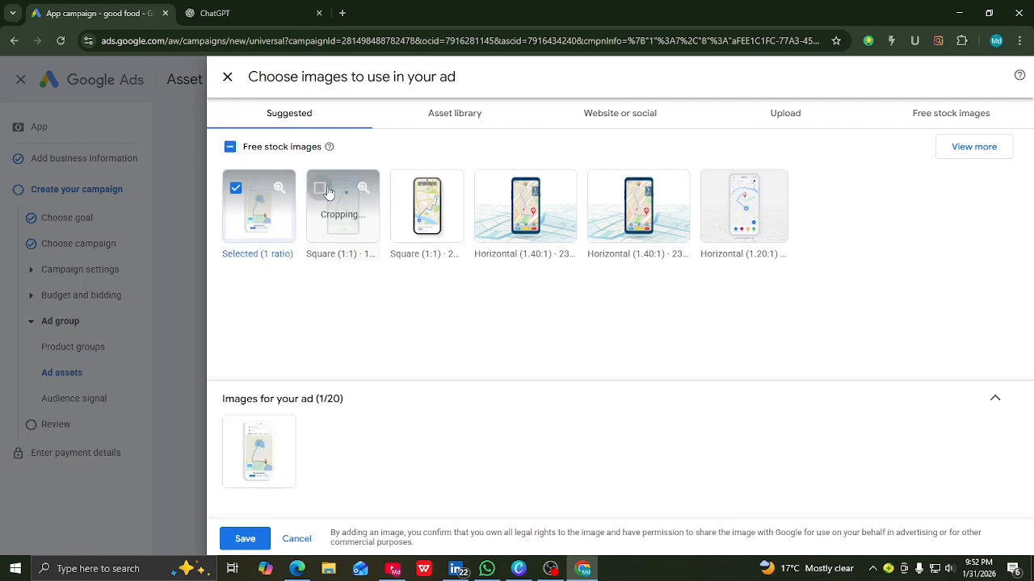
click(404, 189)
click(488, 189)
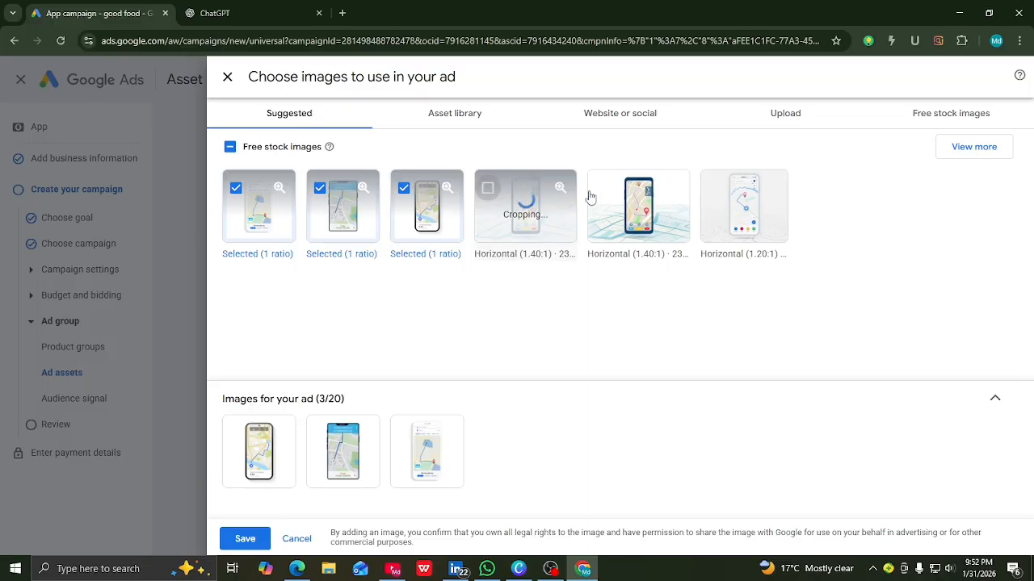
click(600, 189)
click(714, 188)
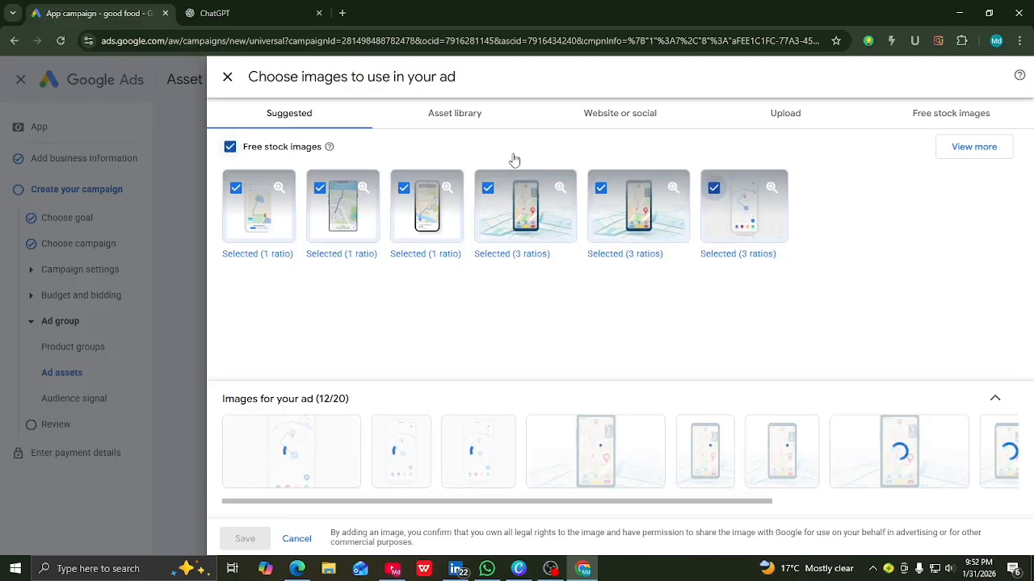
Add four more free stock images, starting with the "We have moved" picture, and save the ad's image selection.
click(618, 117)
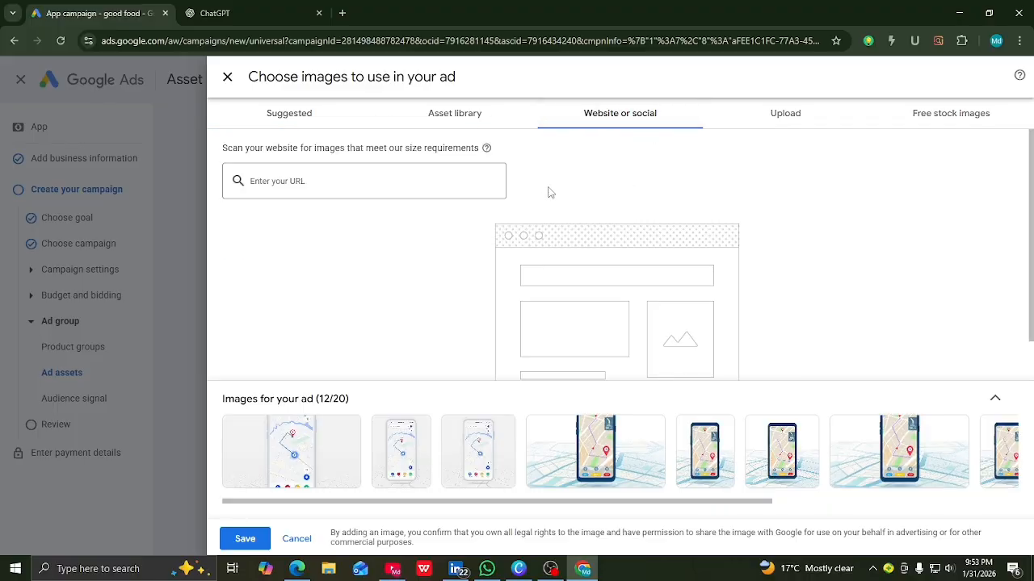
click(783, 116)
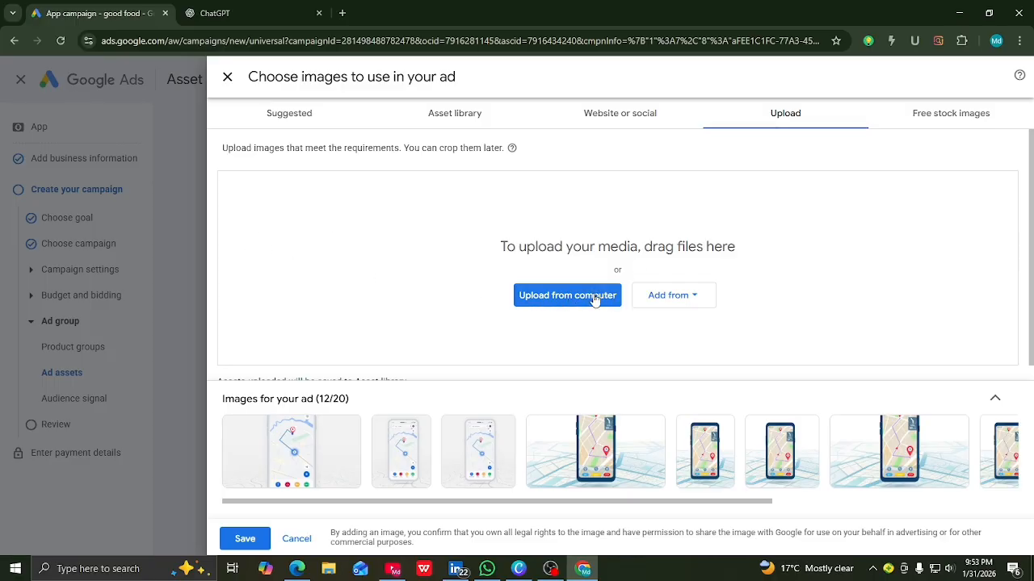
click(951, 119)
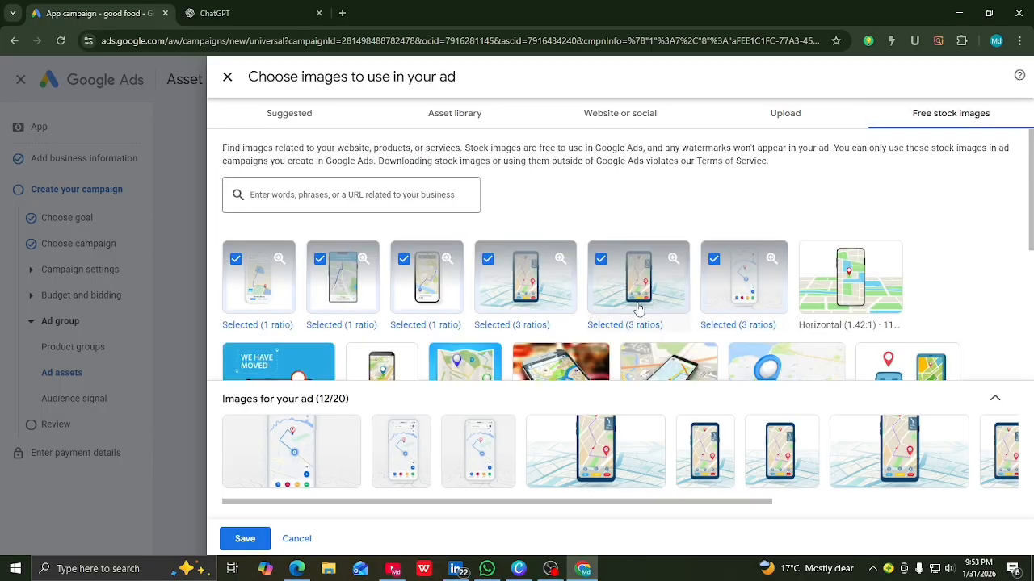
scroll(638, 309, down, 1)
click(236, 298)
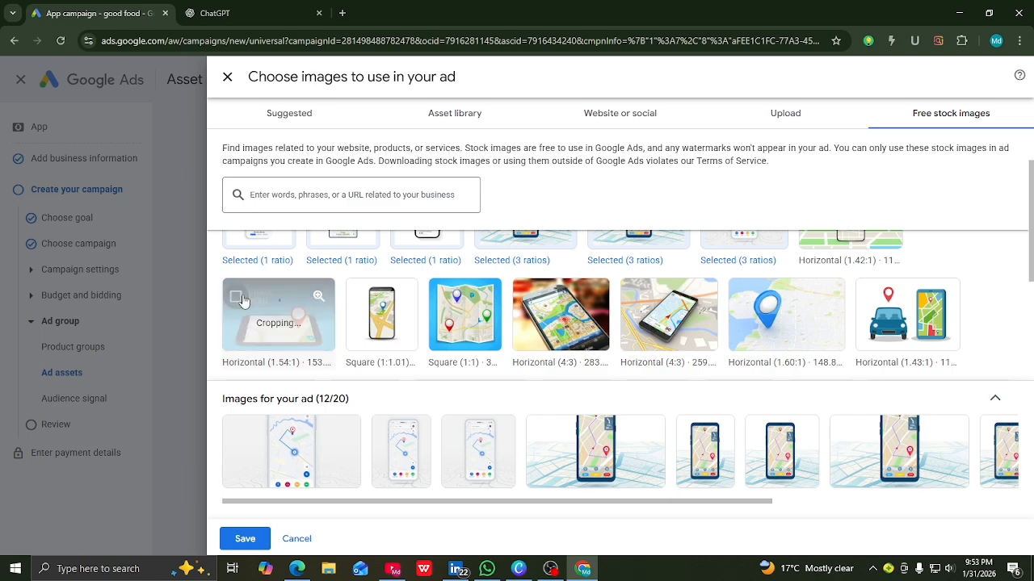
click(360, 298)
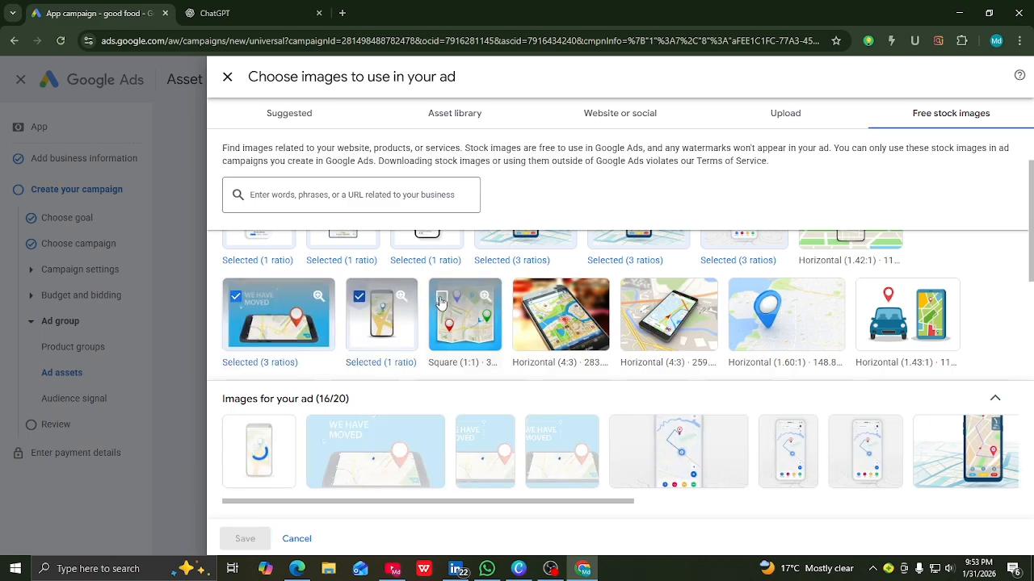
click(440, 301)
click(527, 298)
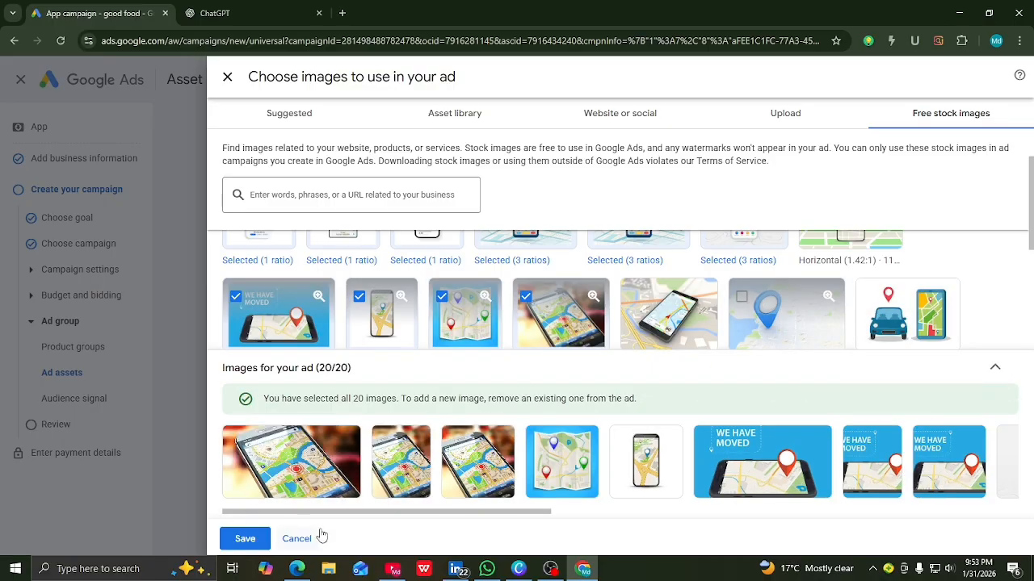
click(246, 539)
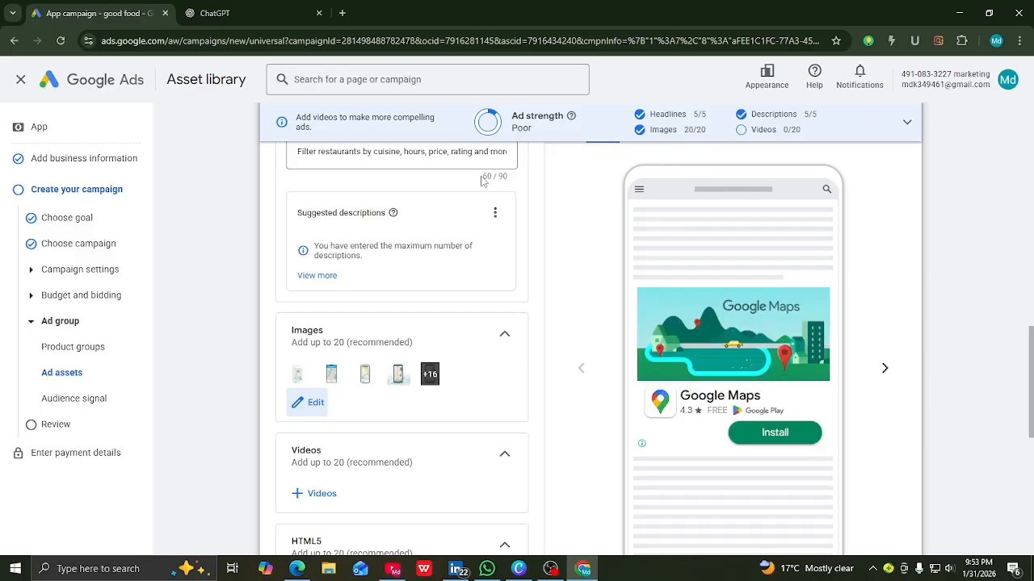
Open the ad's video picker and show its YouTube search for choosing a video.
scroll(509, 253, down, 2)
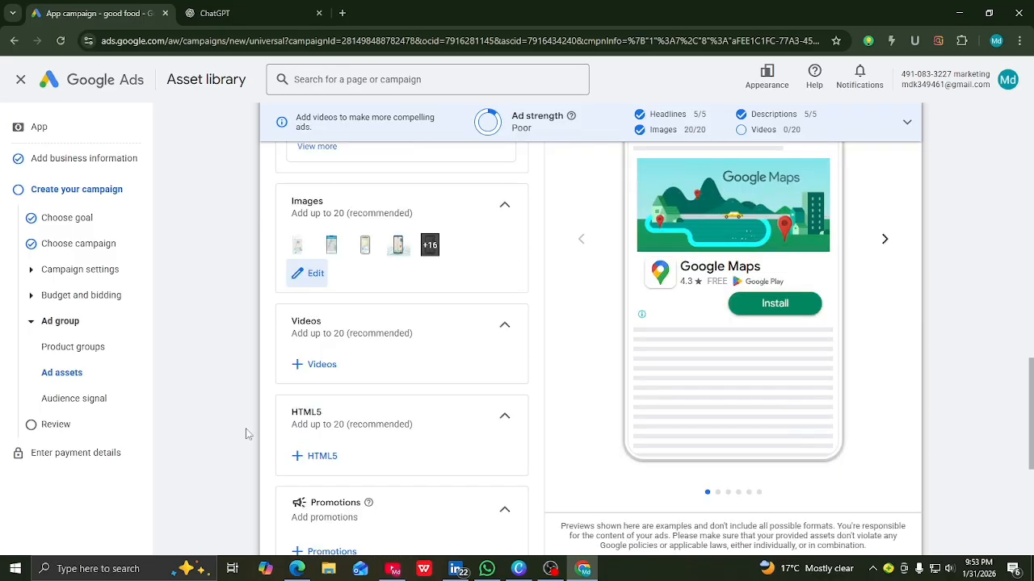
click(311, 367)
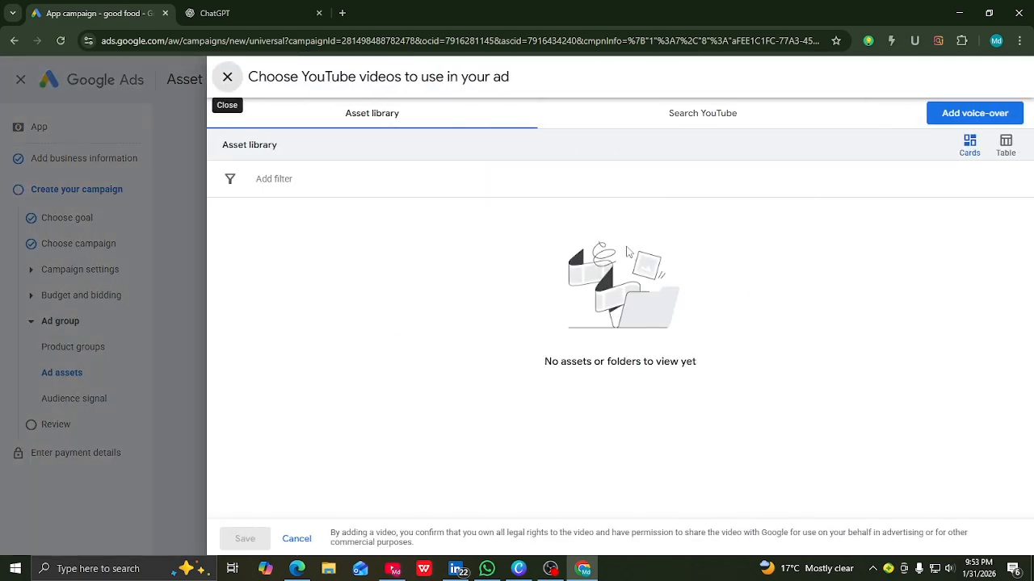
click(683, 120)
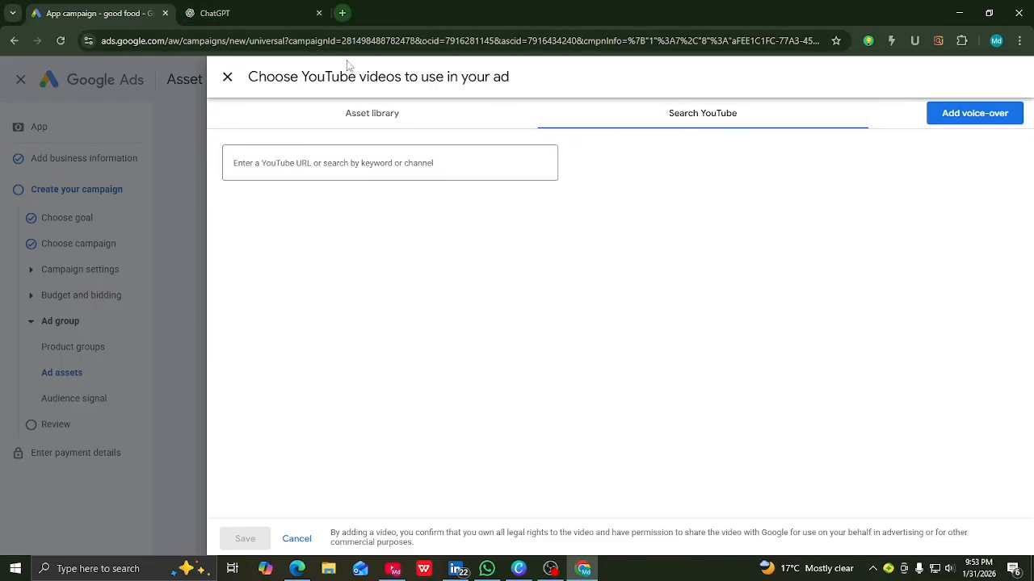
Switch to YouTube, leave the channel page and search for "google map".
click(393, 569)
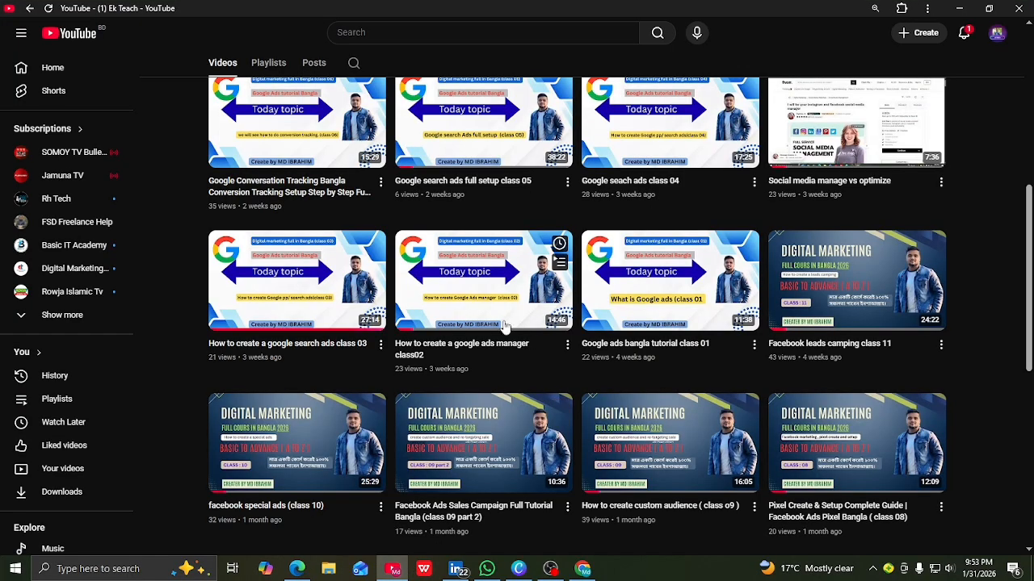
scroll(462, 319, up, 3)
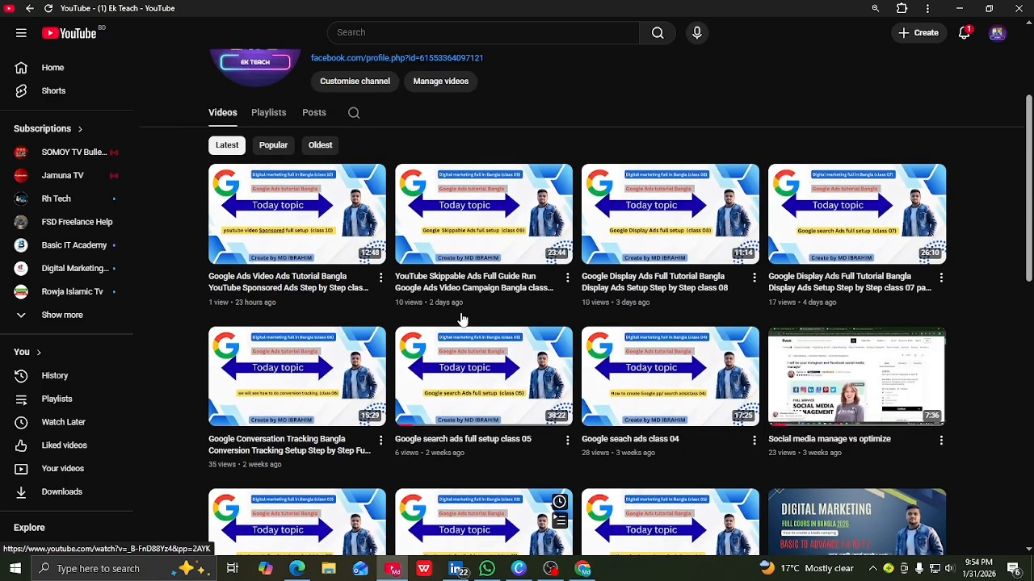
scroll(462, 319, down, 1)
scroll(463, 319, down, 2)
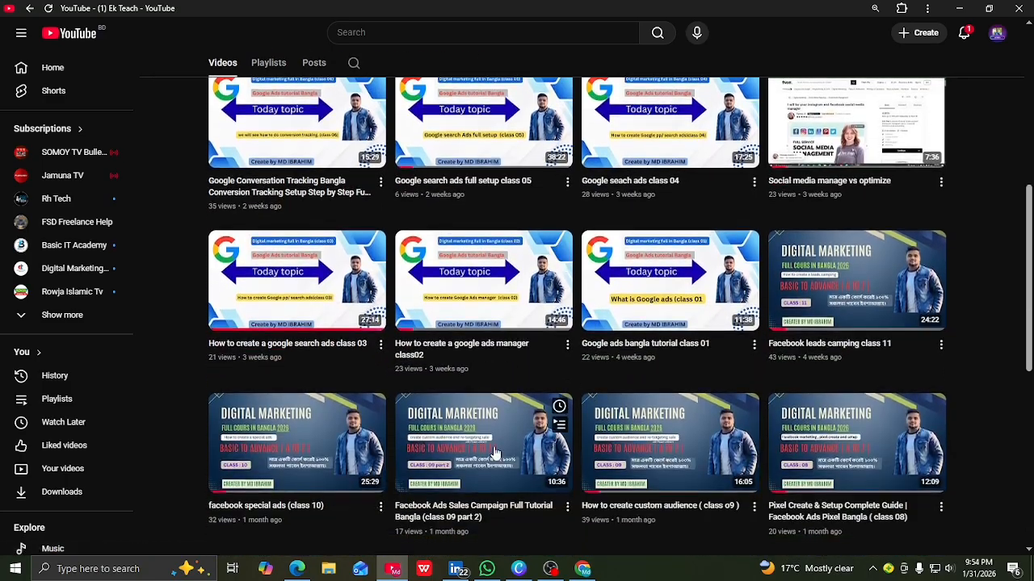
scroll(509, 374, up, 5)
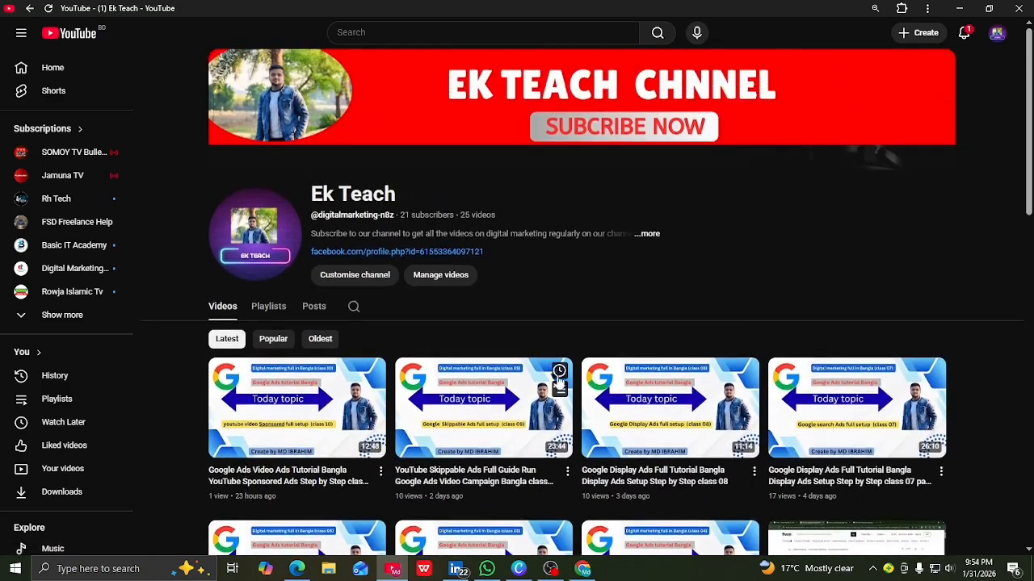
click(35, 8)
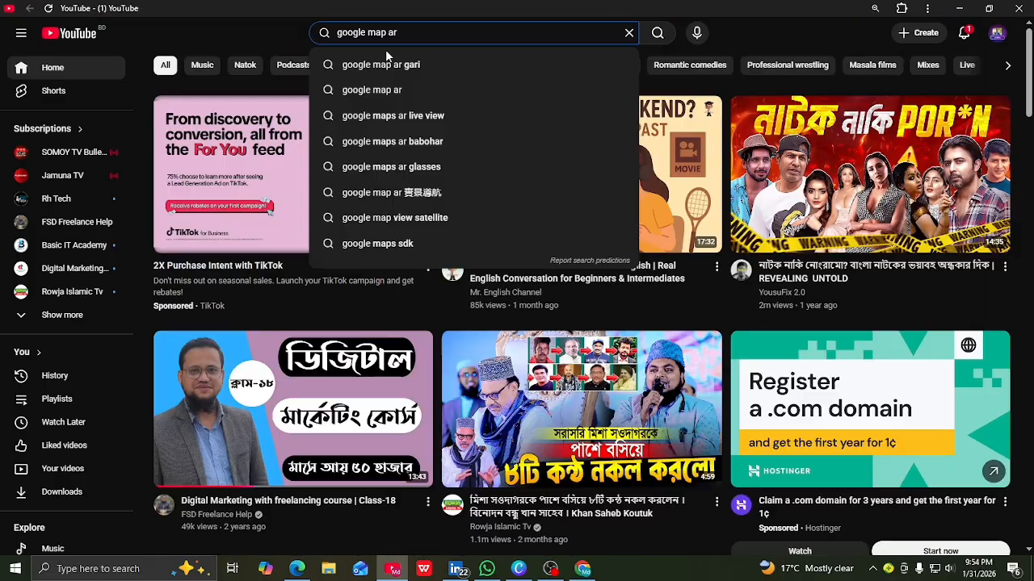
key(BackSpace)
key(BackSpace)
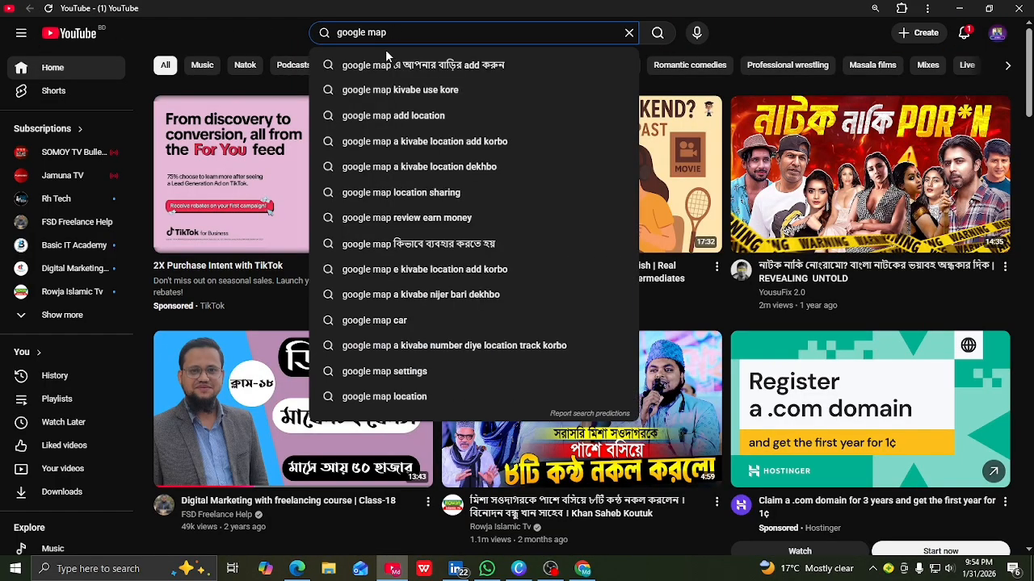
key(Return)
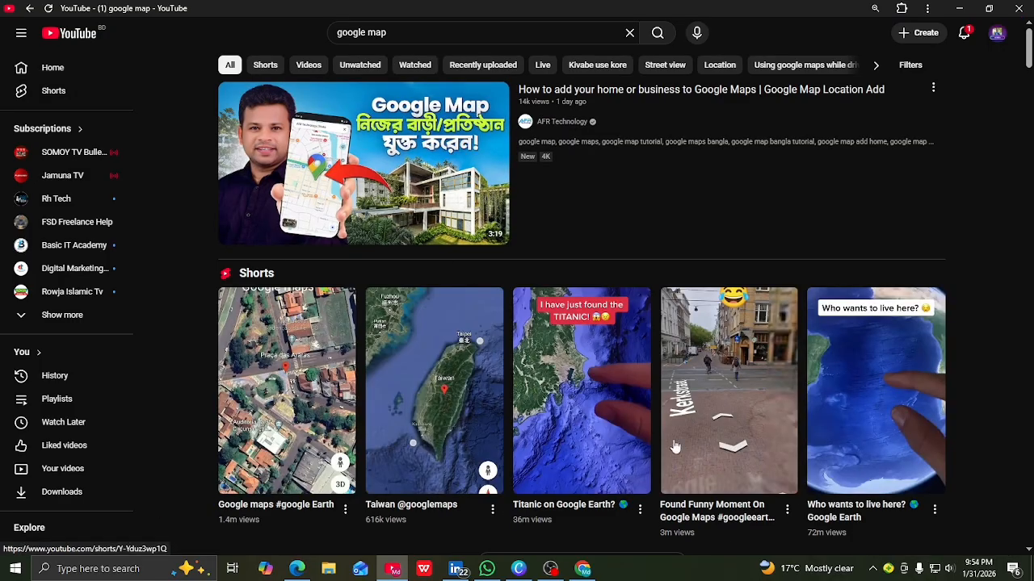
Browse the YouTube results and copy the link of the "Google maps #google Earth" Short.
scroll(585, 423, down, 4)
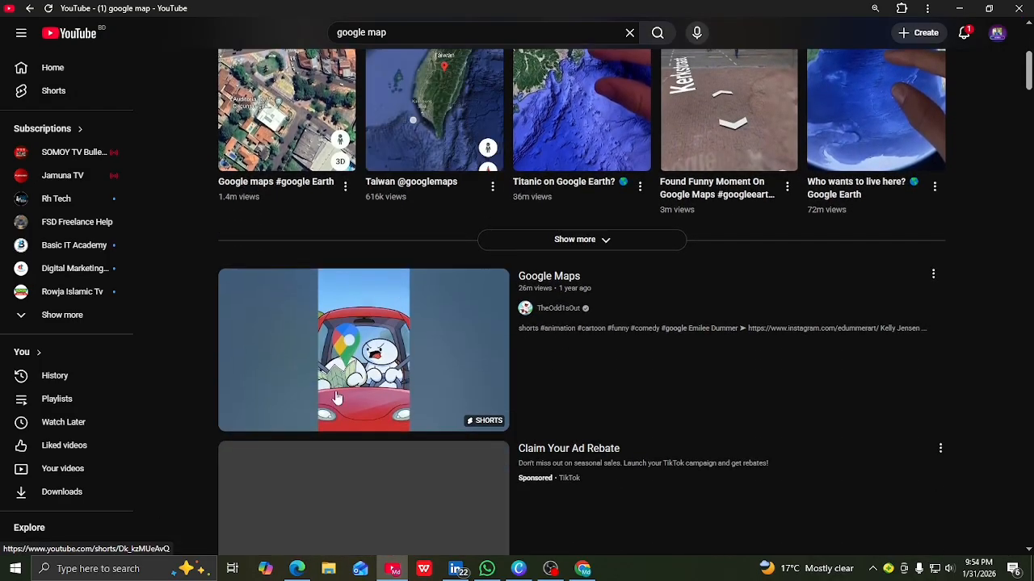
scroll(406, 401, down, 4)
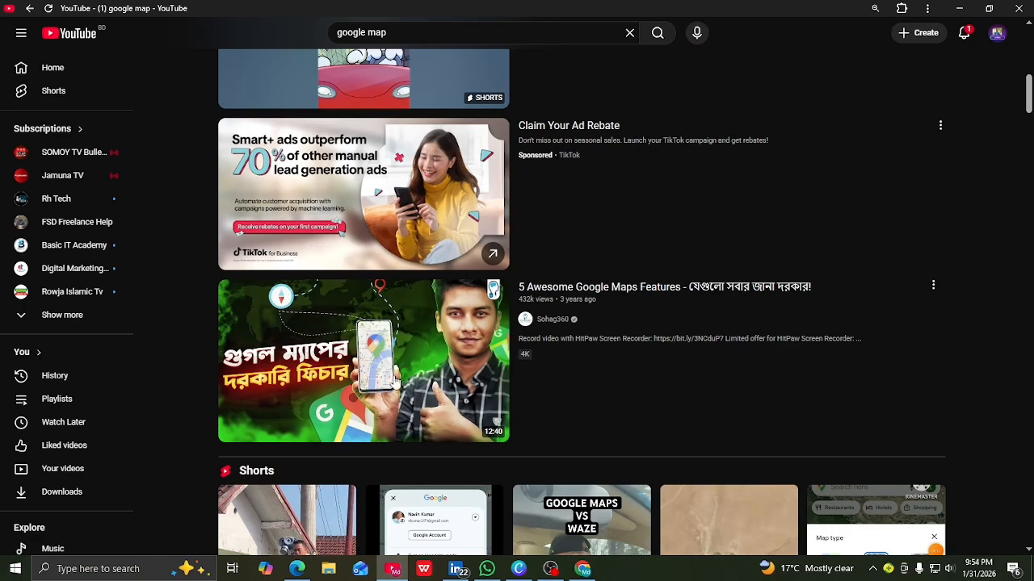
scroll(396, 383, down, 4)
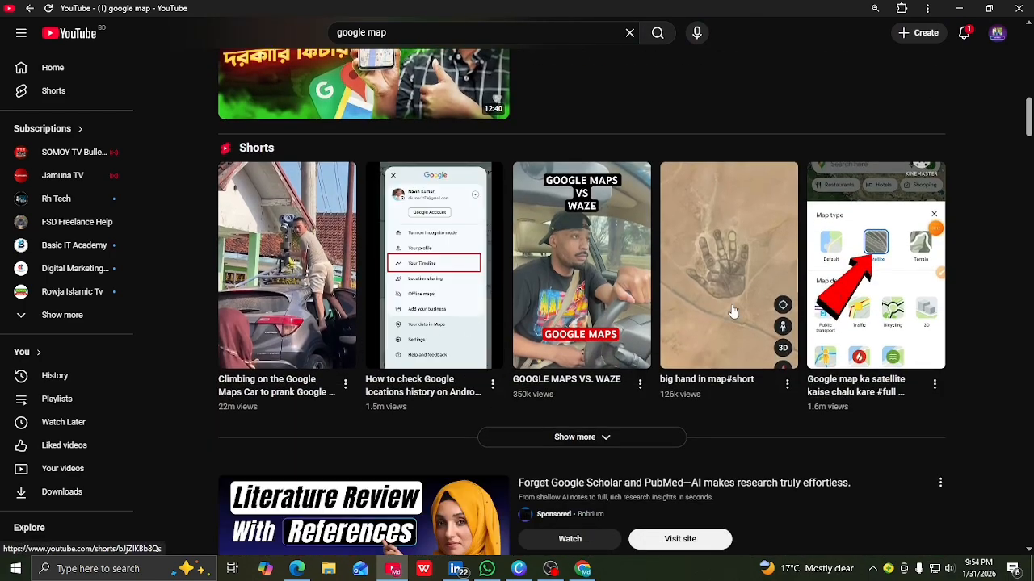
mouse_move(312, 269)
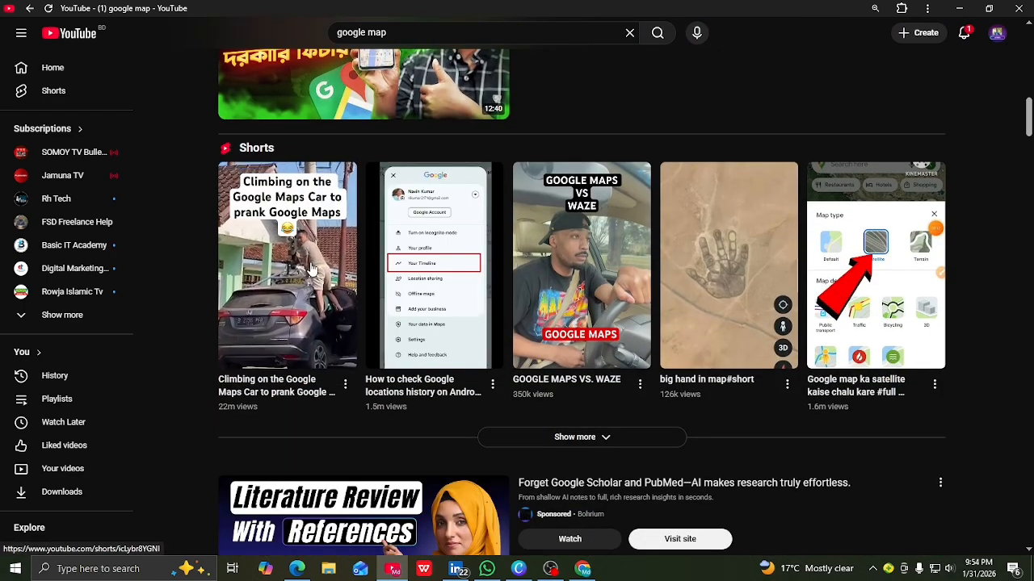
scroll(311, 269, up, 10)
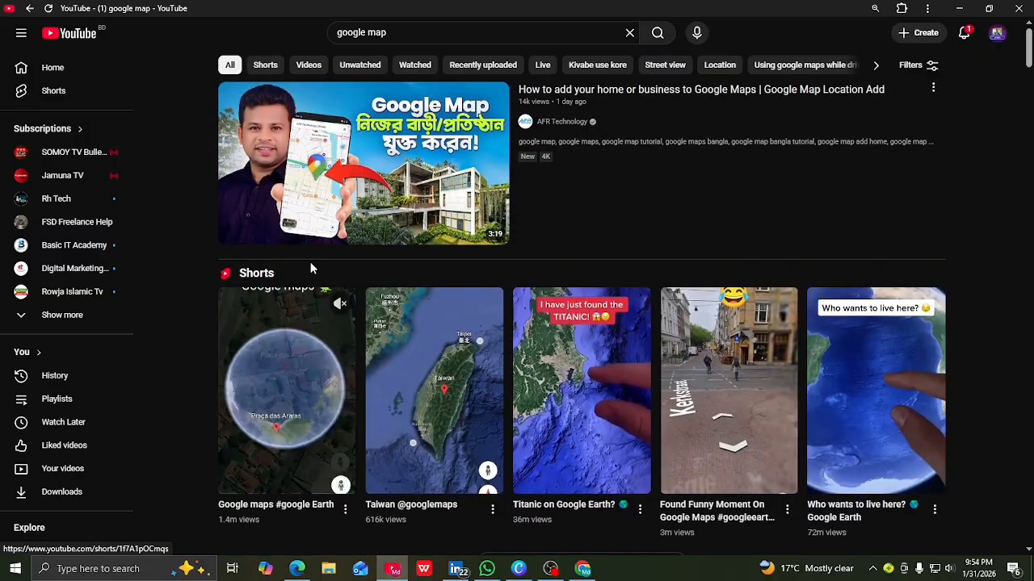
scroll(312, 269, down, 2)
right_click(279, 264)
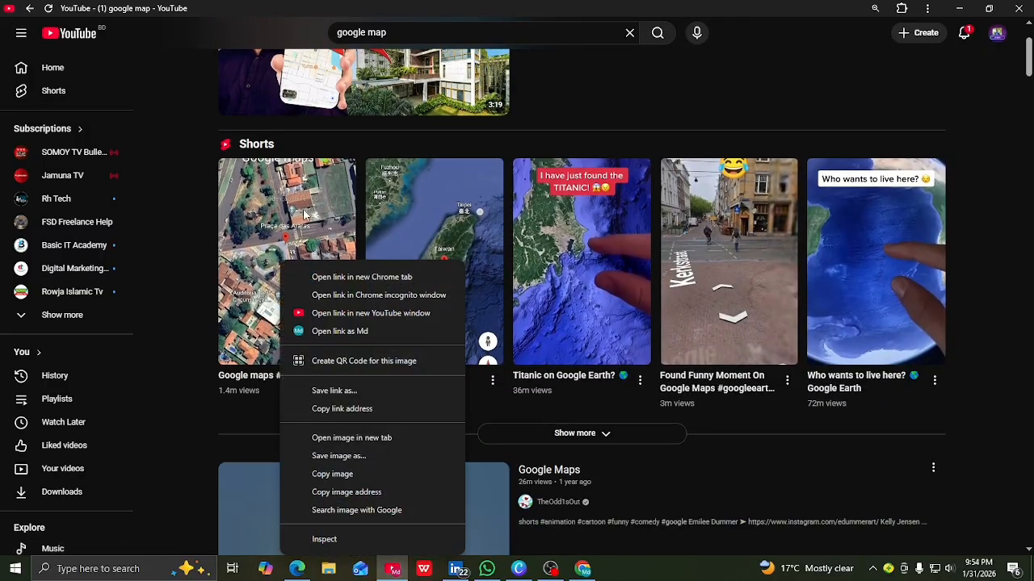
click(334, 409)
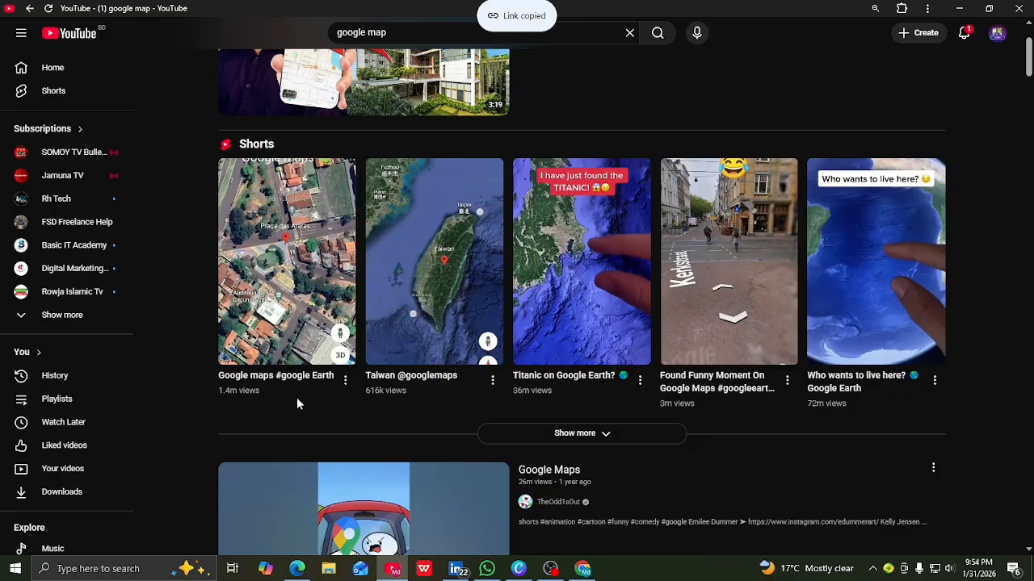
Switch back to Google Ads and add the video from the copied YouTube Shorts link to the ad's video selection.
click(582, 569)
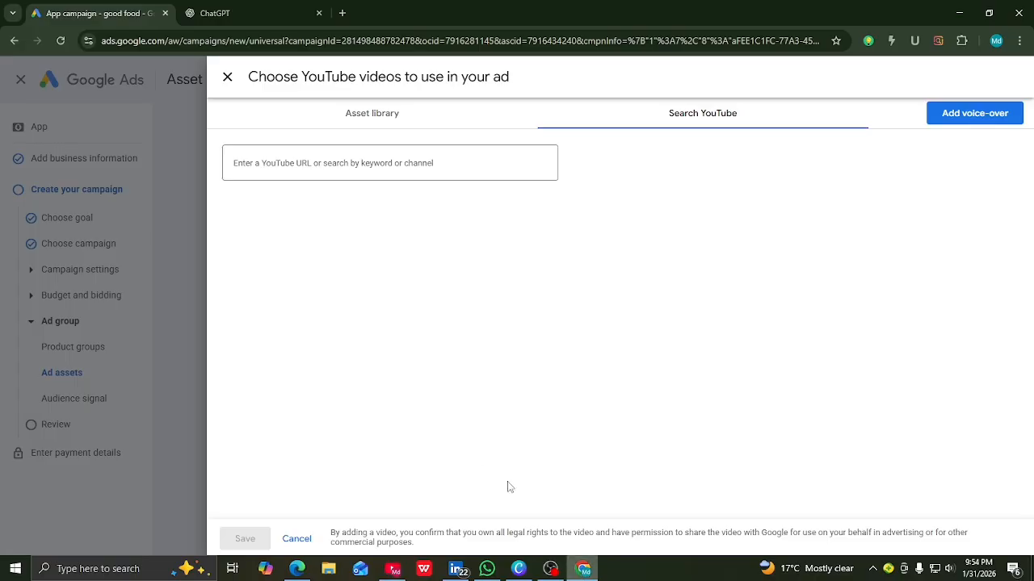
click(308, 162)
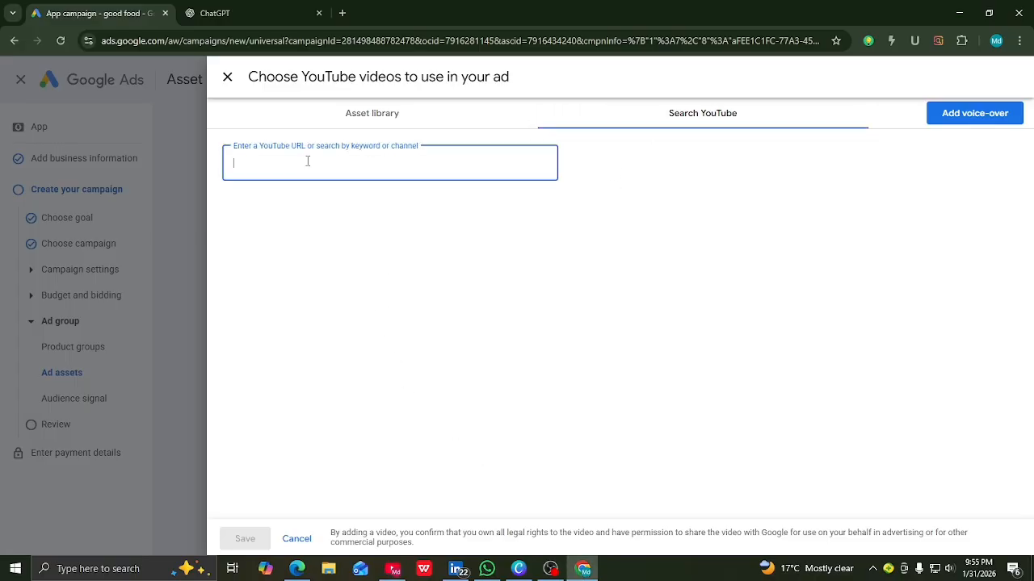
key(ctrl+v)
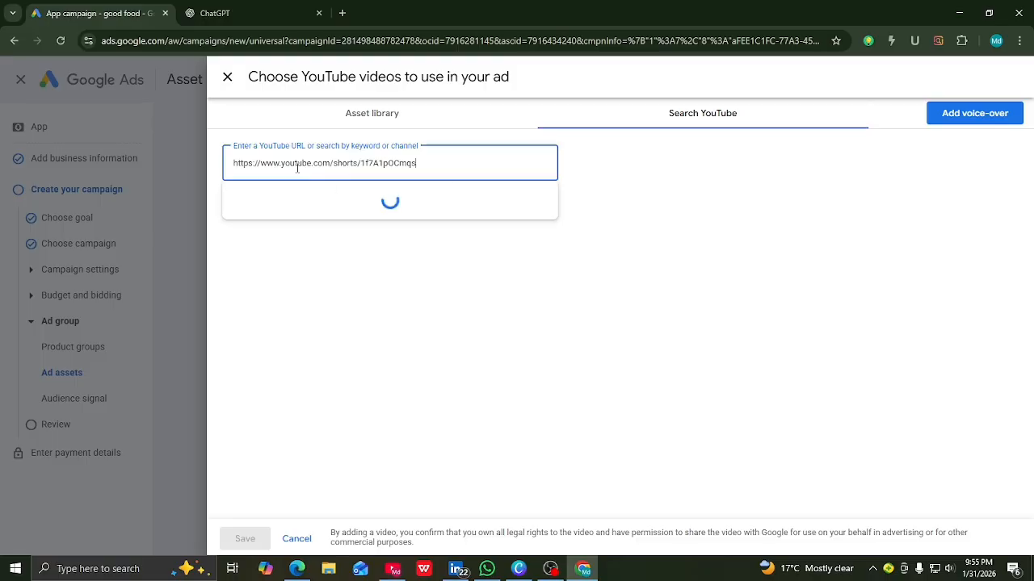
click(295, 232)
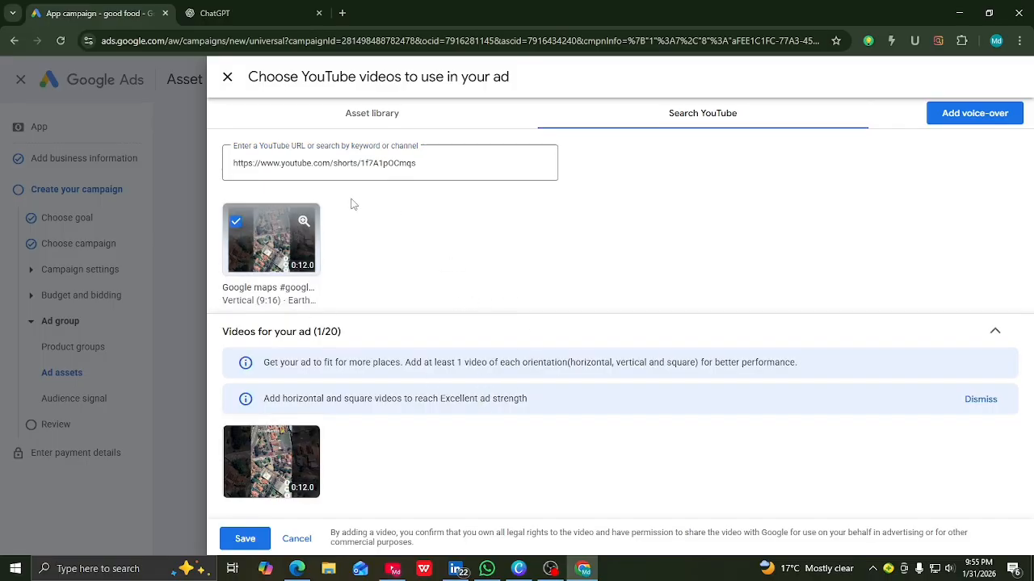
click(394, 570)
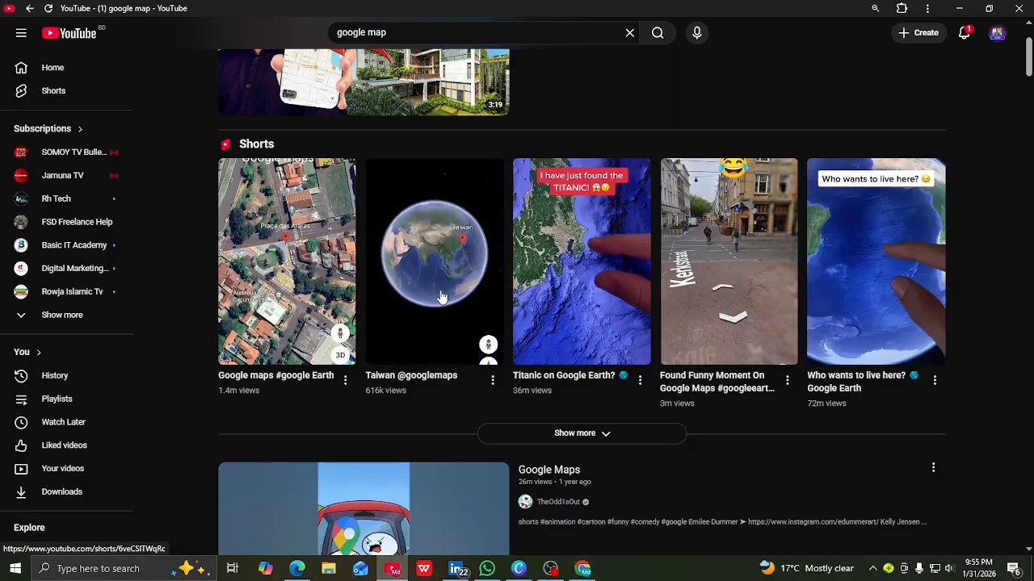
click(441, 291)
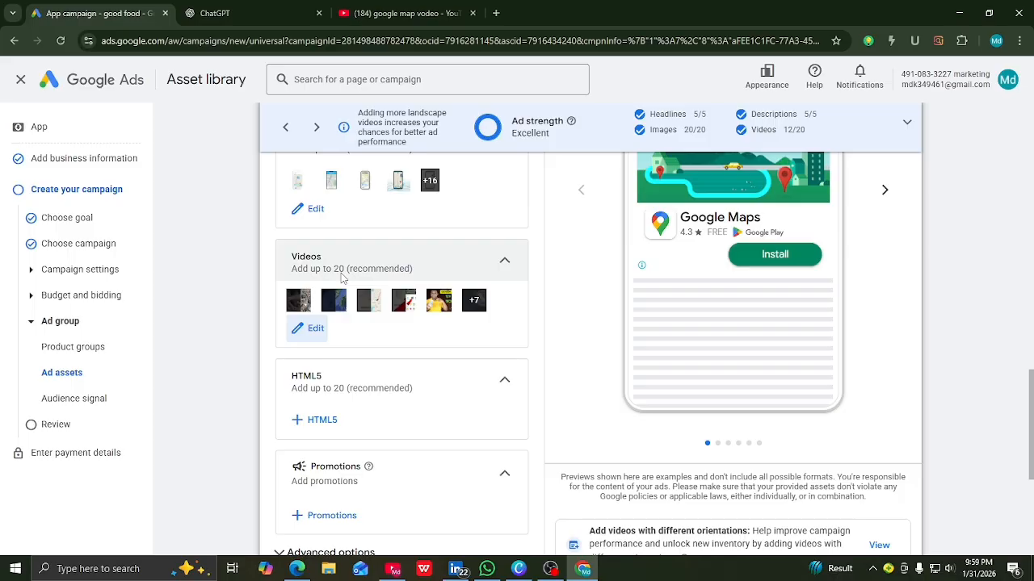
Open the ad's HTML5 asset picker to view its upload options, and close it without adding a file.
scroll(343, 278, down, 2)
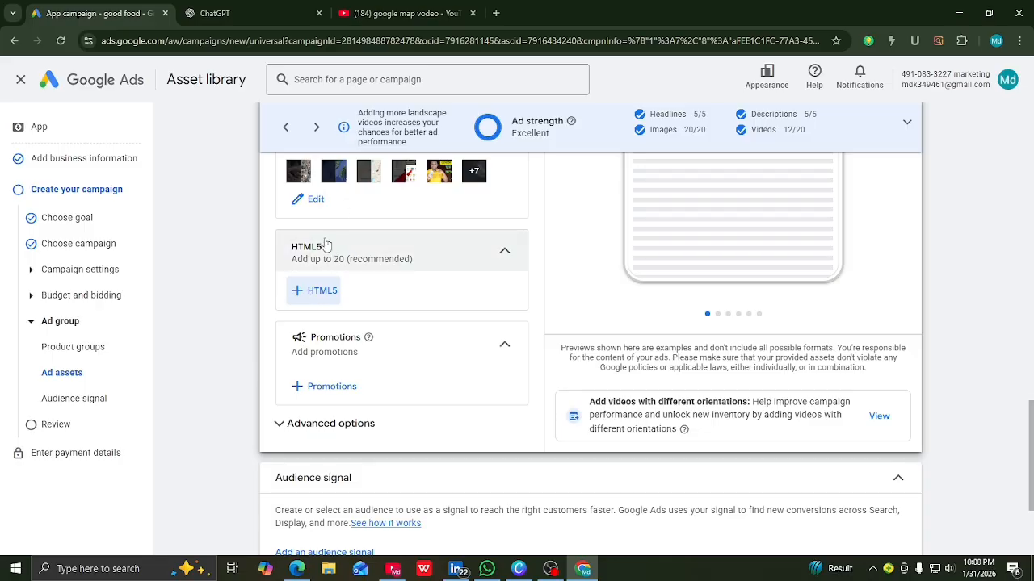
click(304, 294)
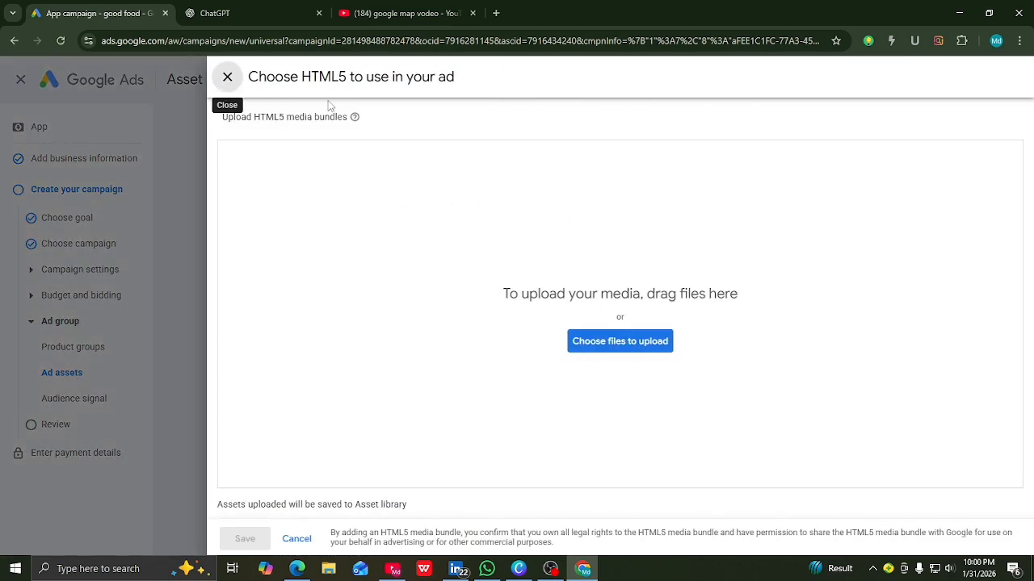
click(229, 78)
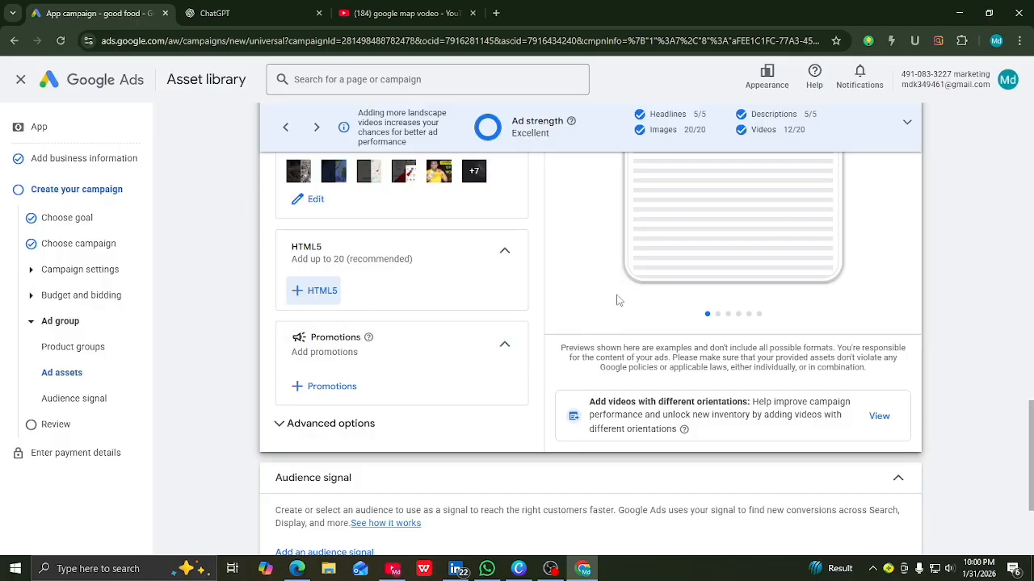
scroll(618, 300, up, 3)
scroll(616, 301, down, 2)
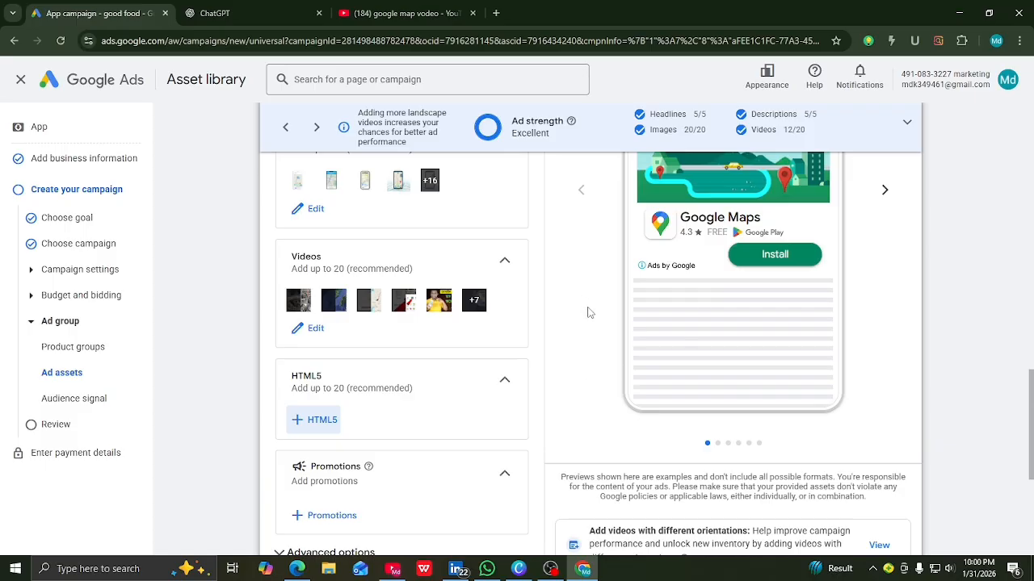
Start a new promotion for the ad group and set its occasion to Eid al-Adha.
scroll(358, 303, down, 1)
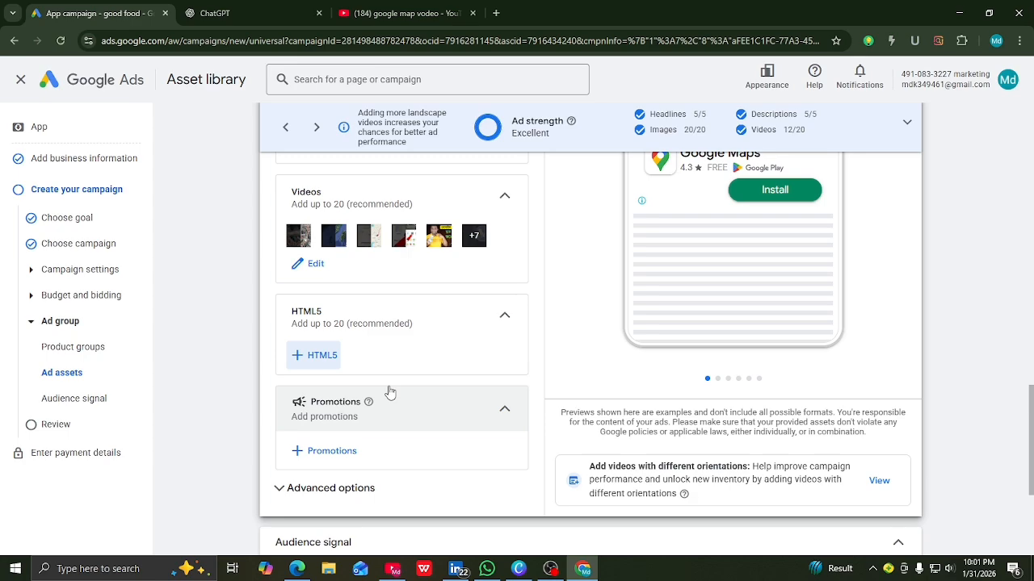
click(325, 450)
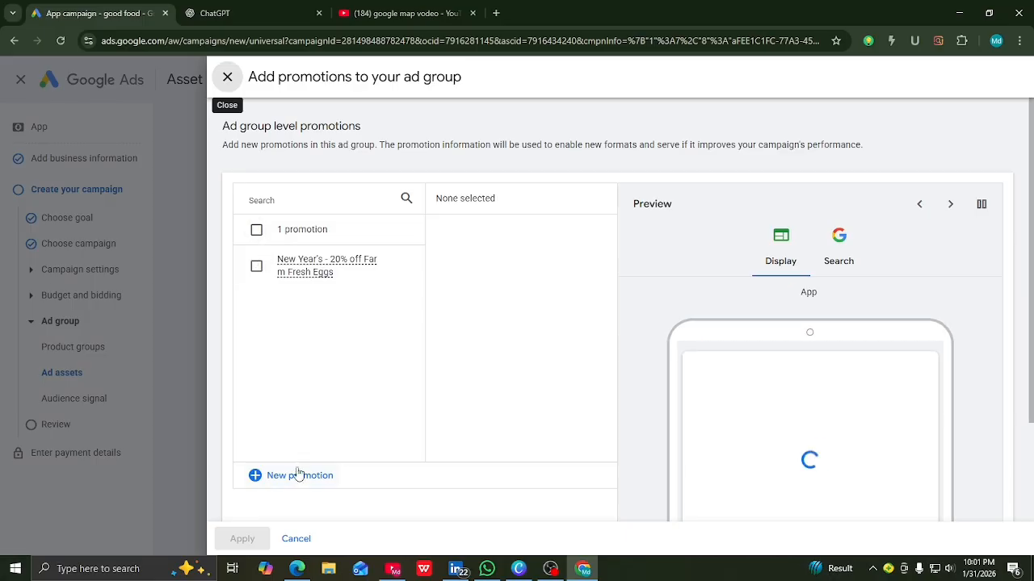
click(291, 478)
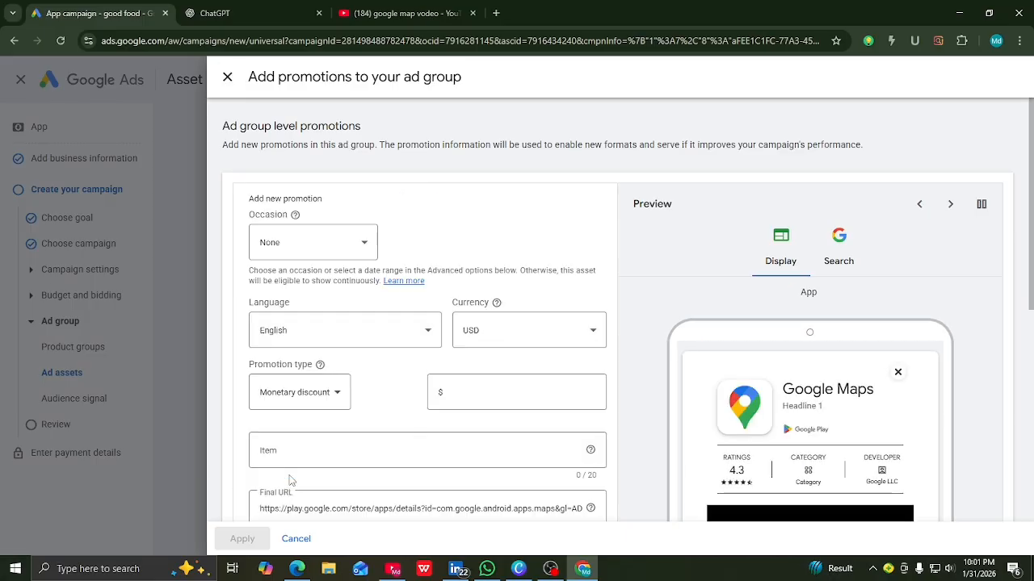
click(363, 242)
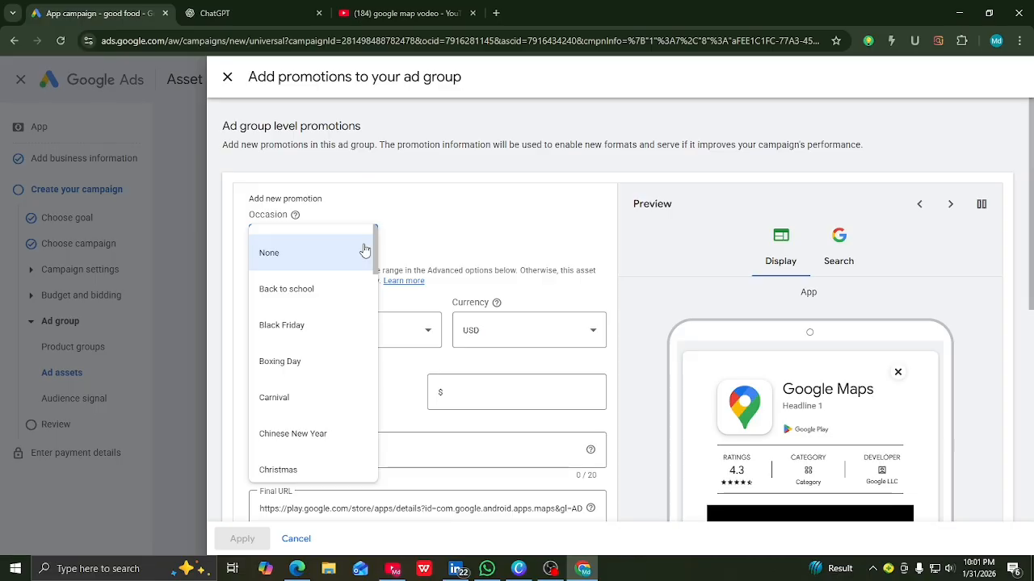
scroll(306, 329, down, 1)
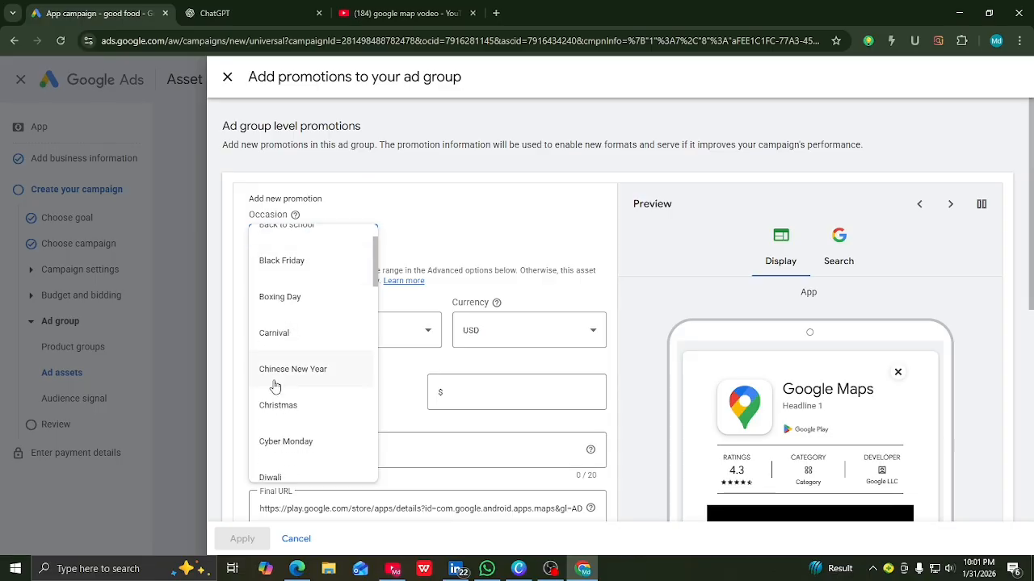
scroll(279, 375, down, 2)
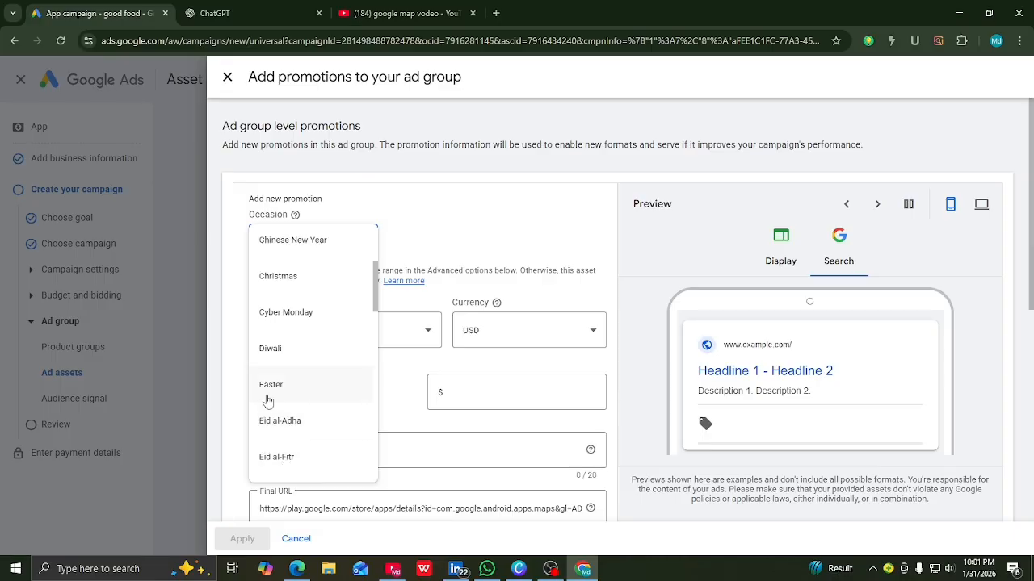
click(292, 421)
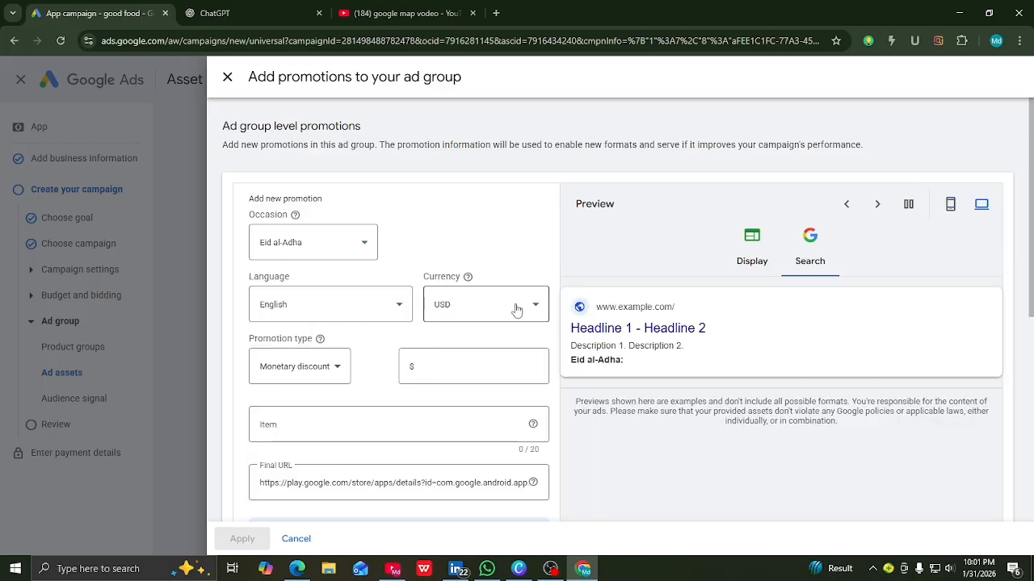
Set the promotion type to Percent discount with a value of 50%.
click(336, 370)
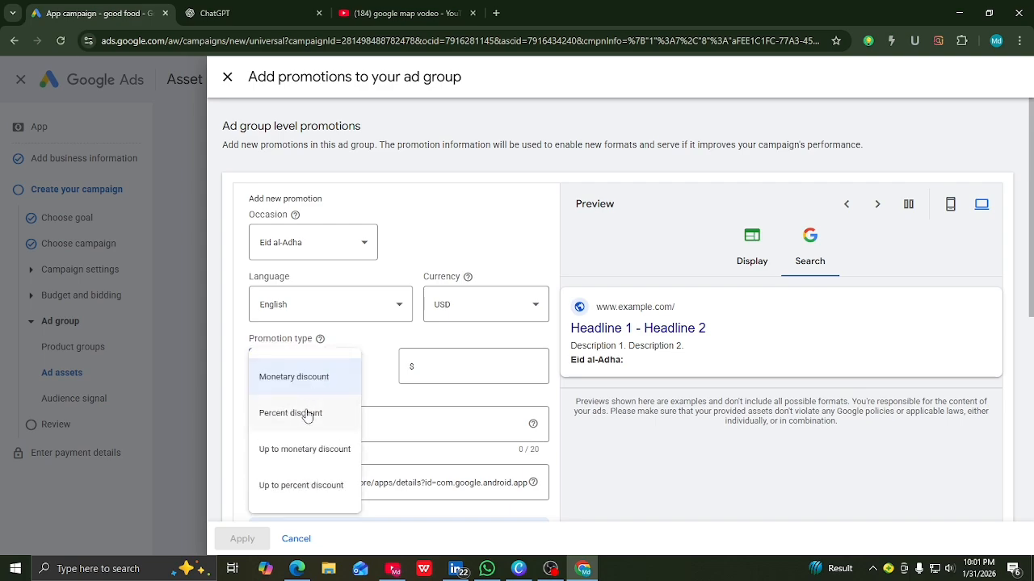
click(295, 415)
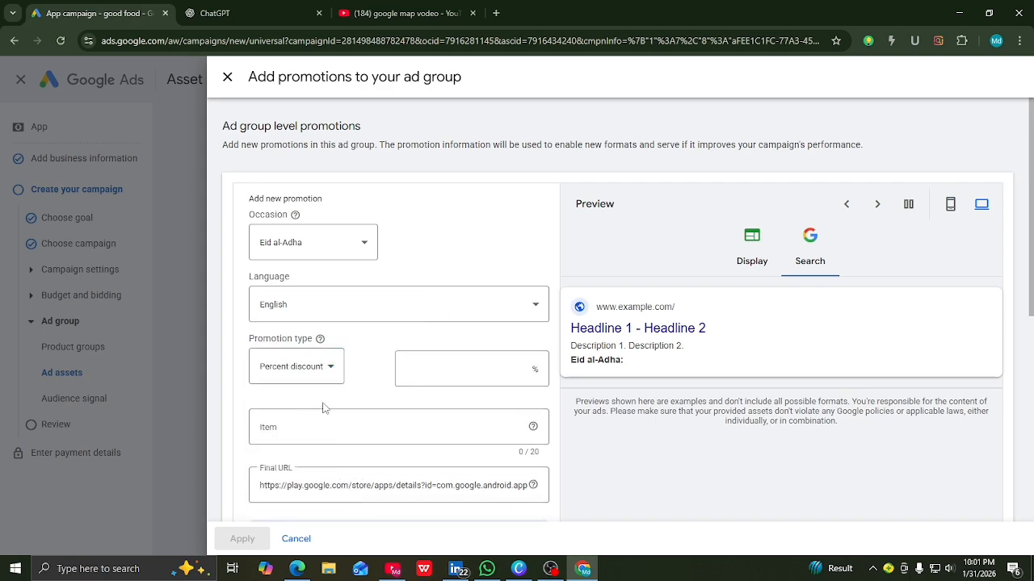
click(451, 373)
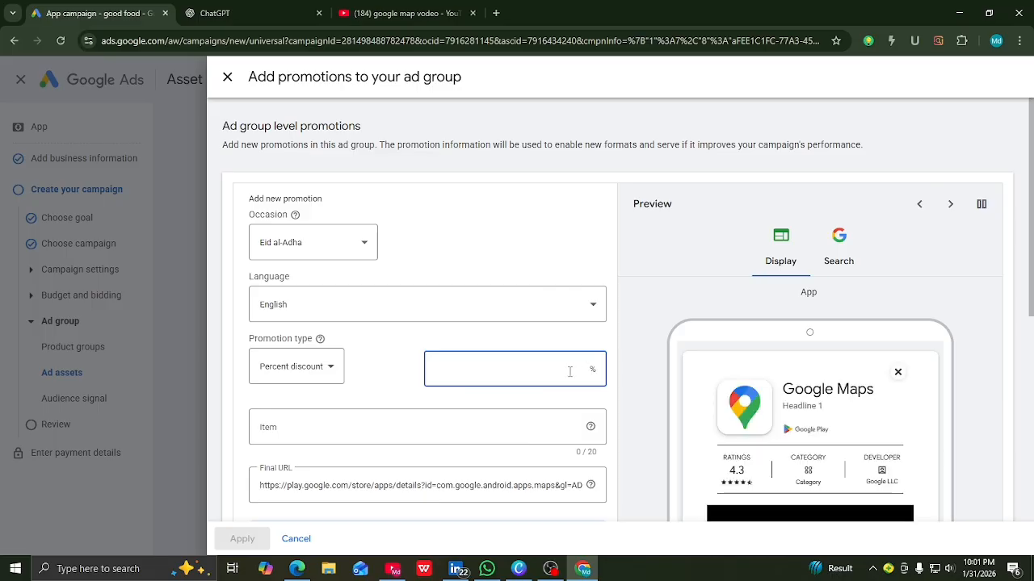
text(50)
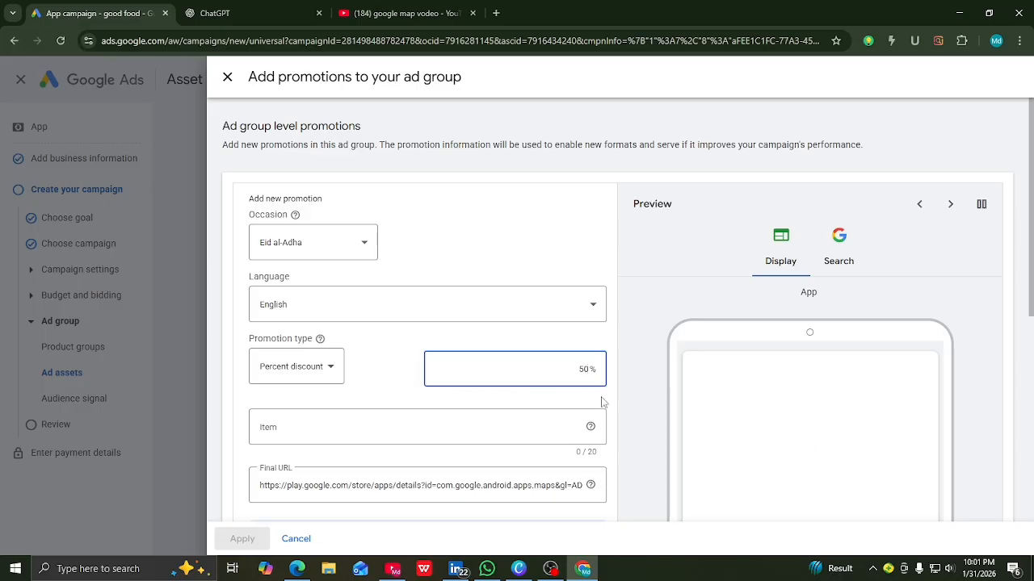
Enter "for sutdent" as the promotion's item and keep its promotion details set to None.
click(315, 426)
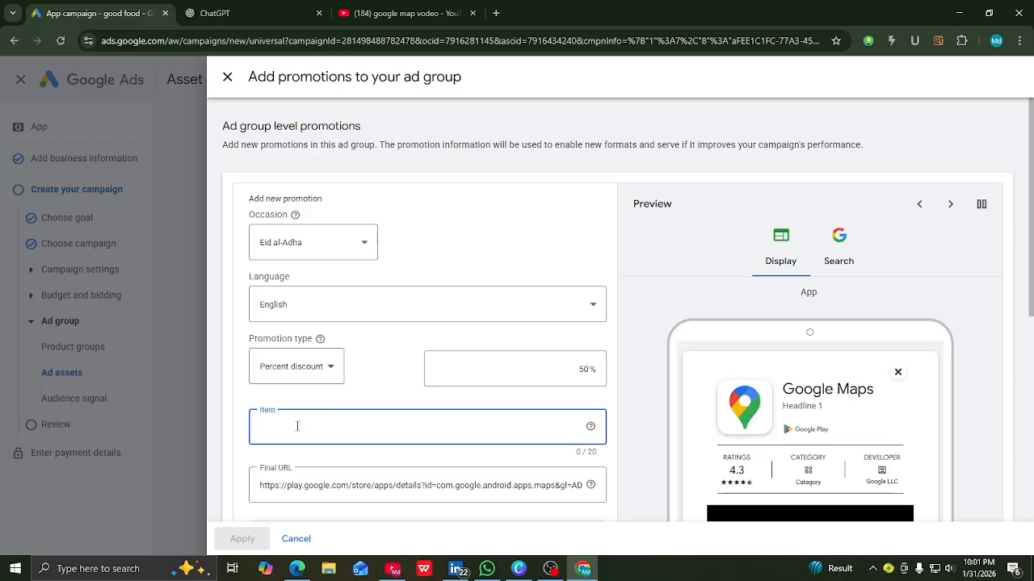
text(for)
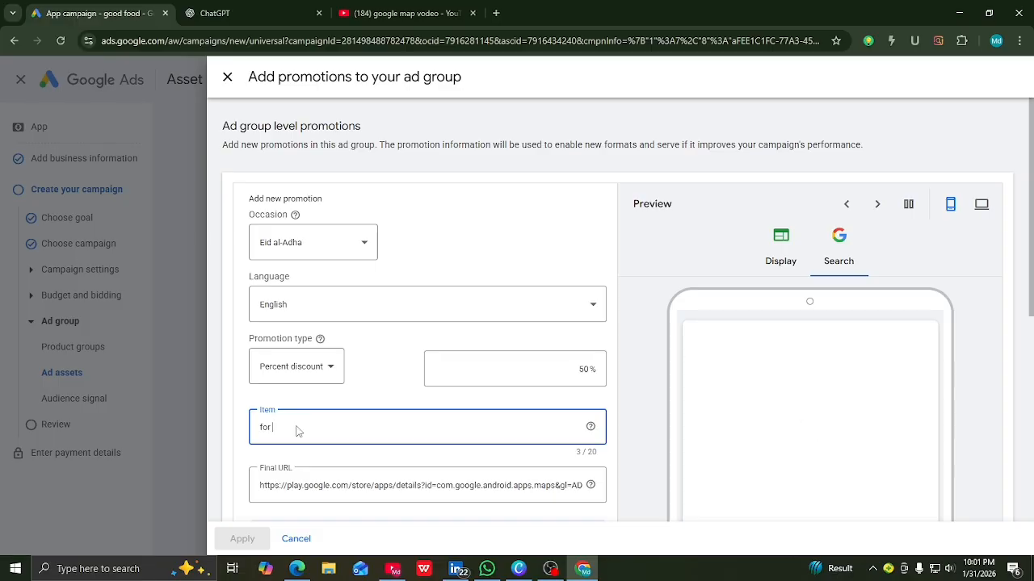
text( sutdent)
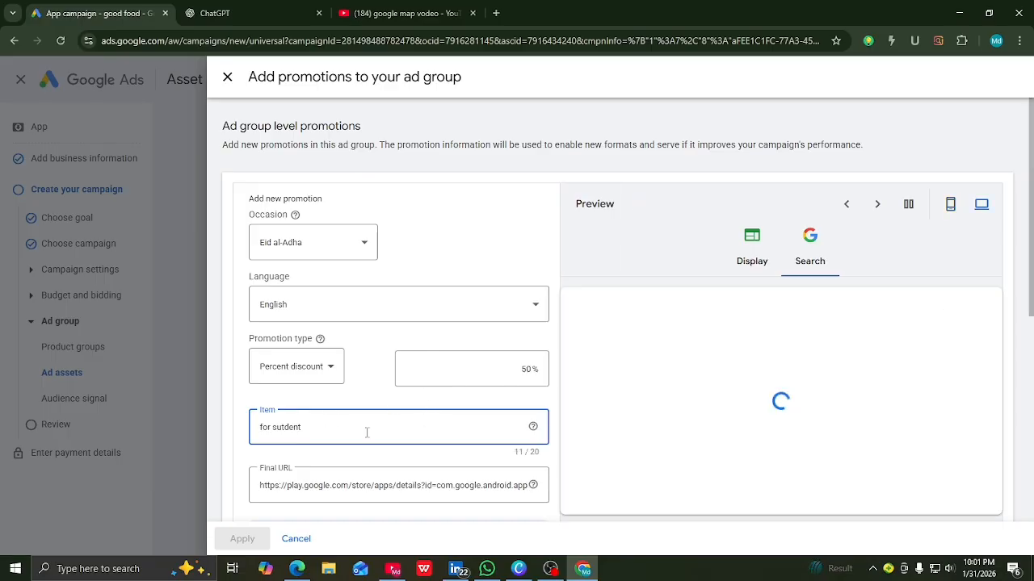
scroll(365, 422, down, 1)
scroll(365, 423, down, 2)
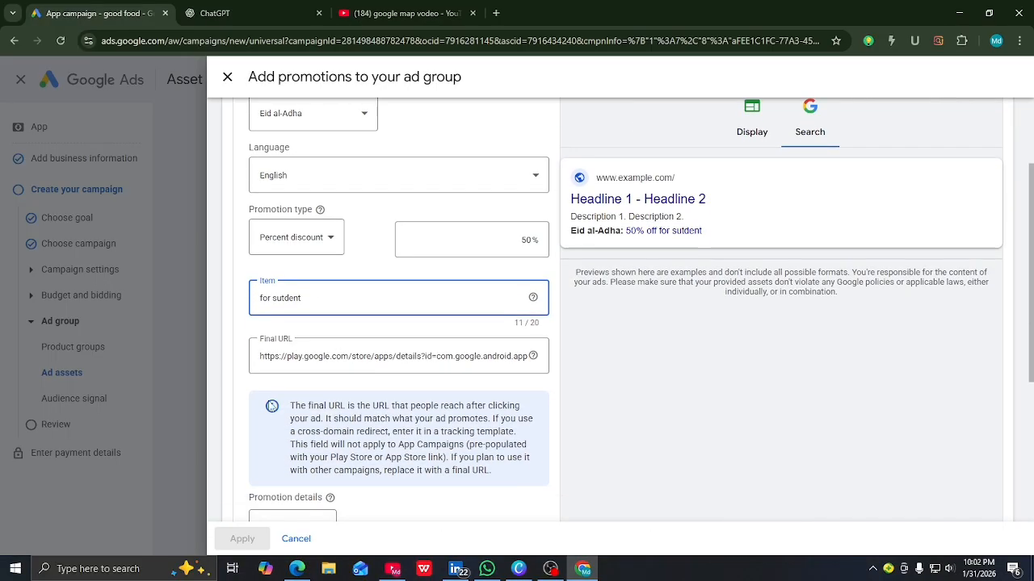
scroll(351, 358, down, 2)
scroll(347, 315, down, 2)
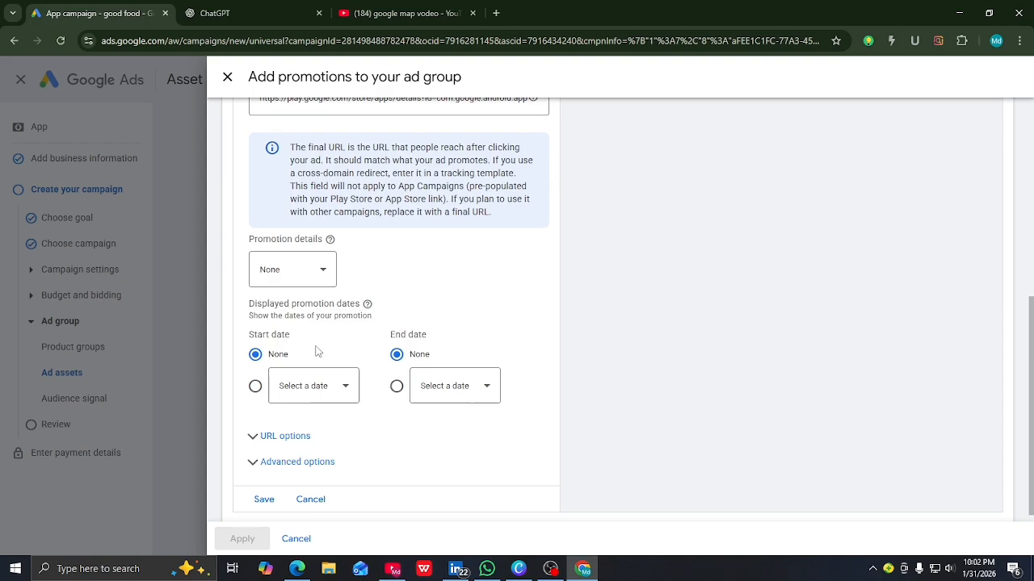
click(316, 275)
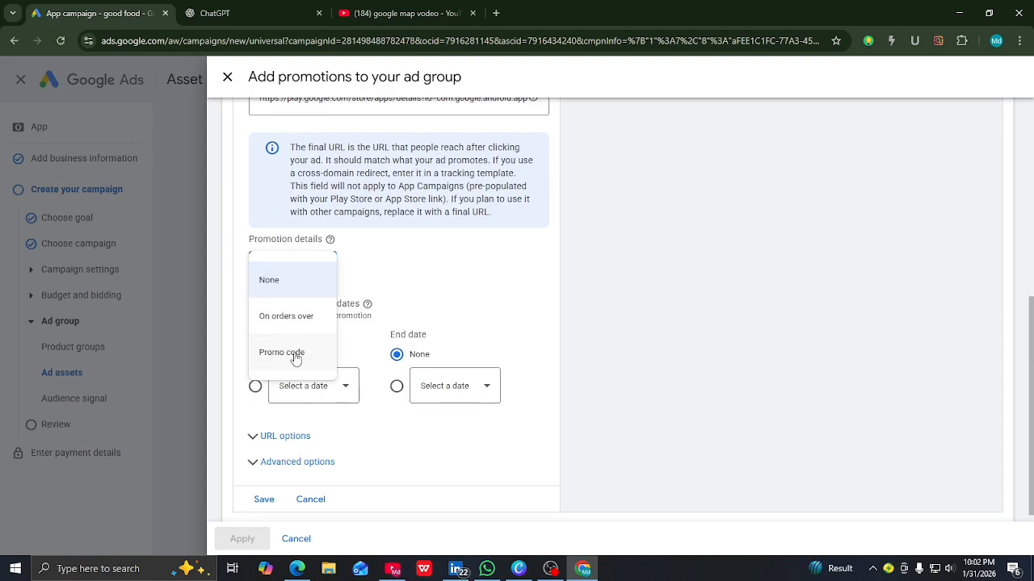
click(282, 282)
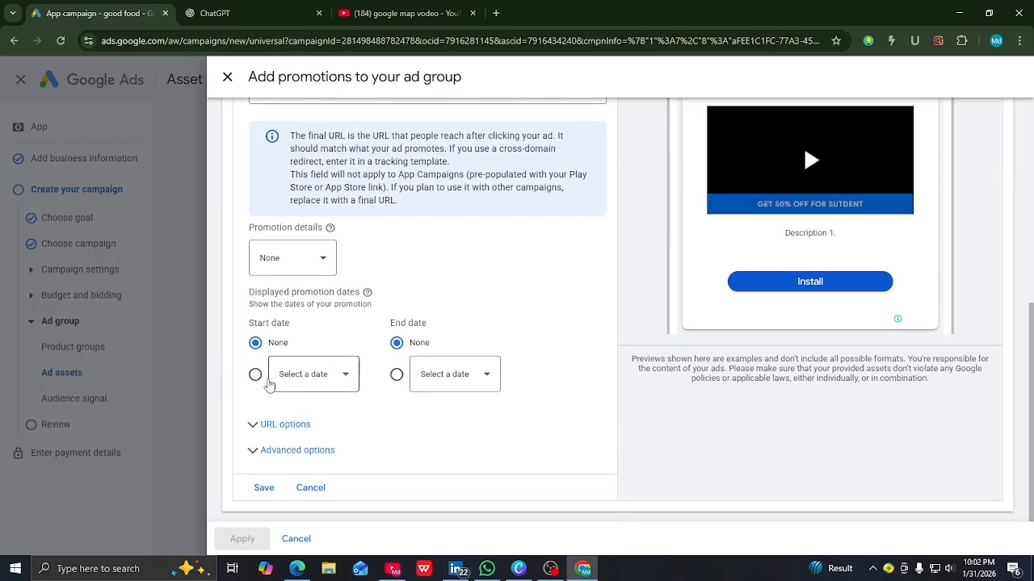
Set the displayed promotion dates to start on Feb 1, 2026 and end on Feb 20, 2026.
click(348, 377)
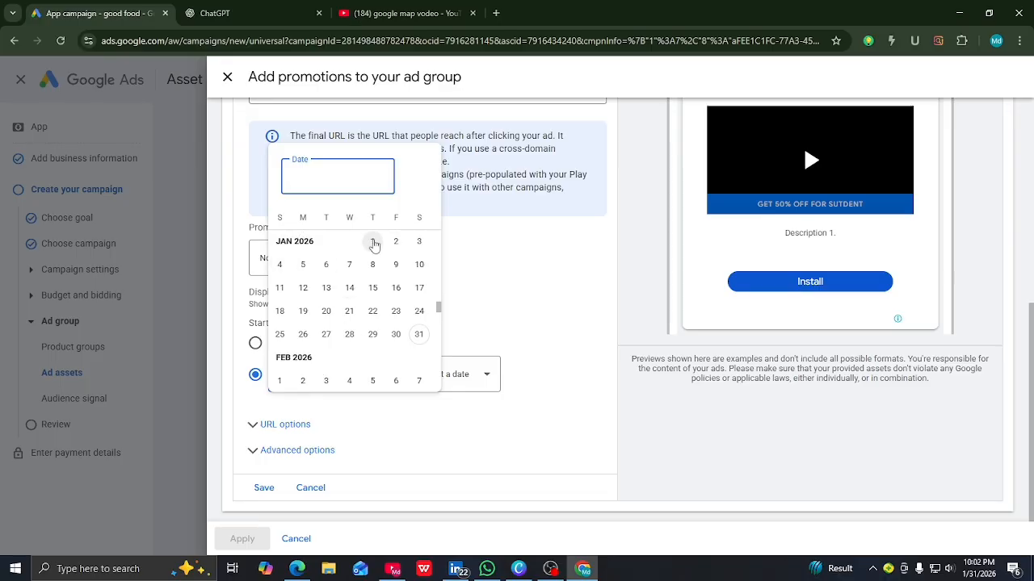
click(279, 380)
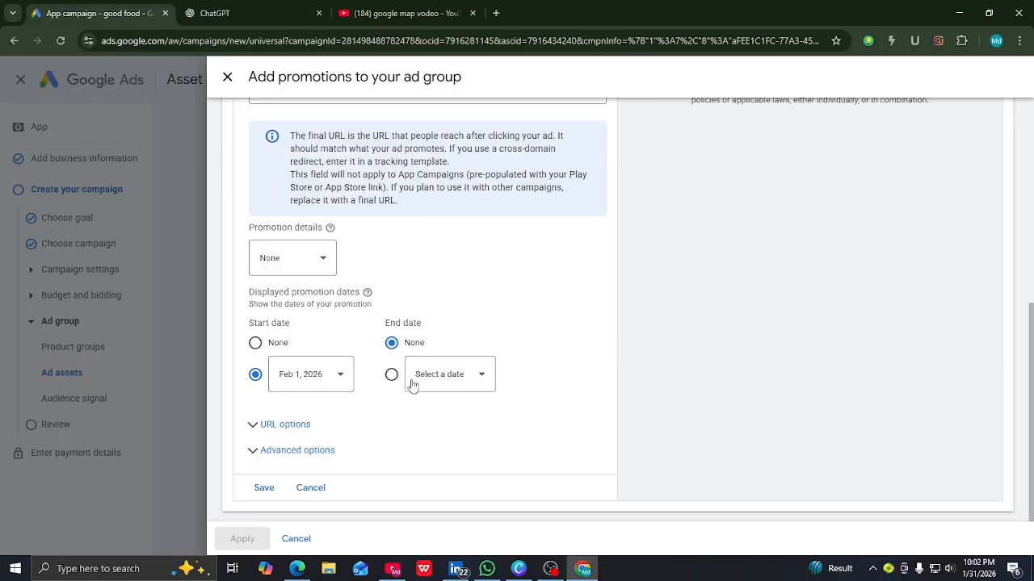
click(389, 378)
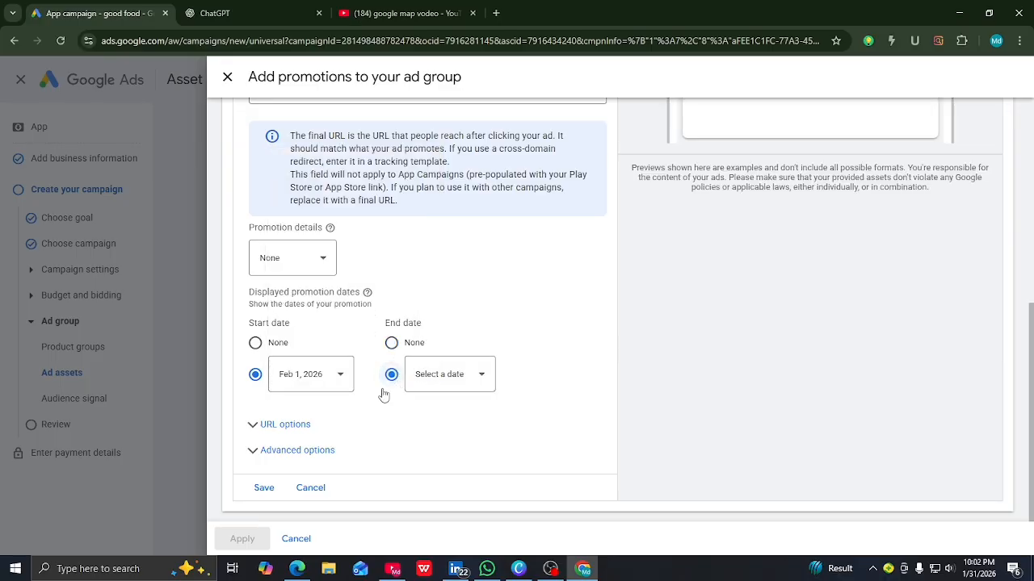
click(478, 375)
scroll(463, 338, down, 1)
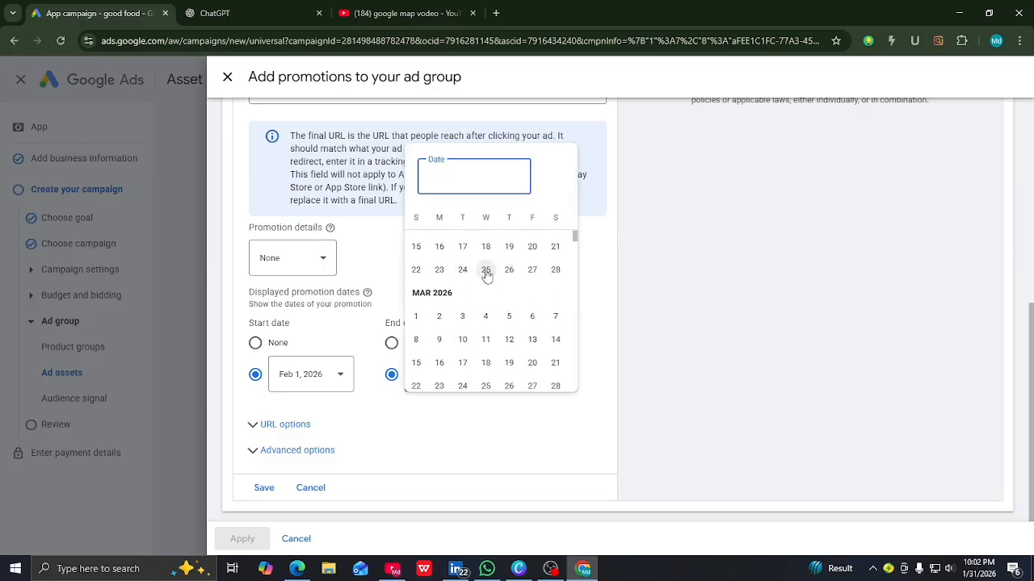
click(532, 247)
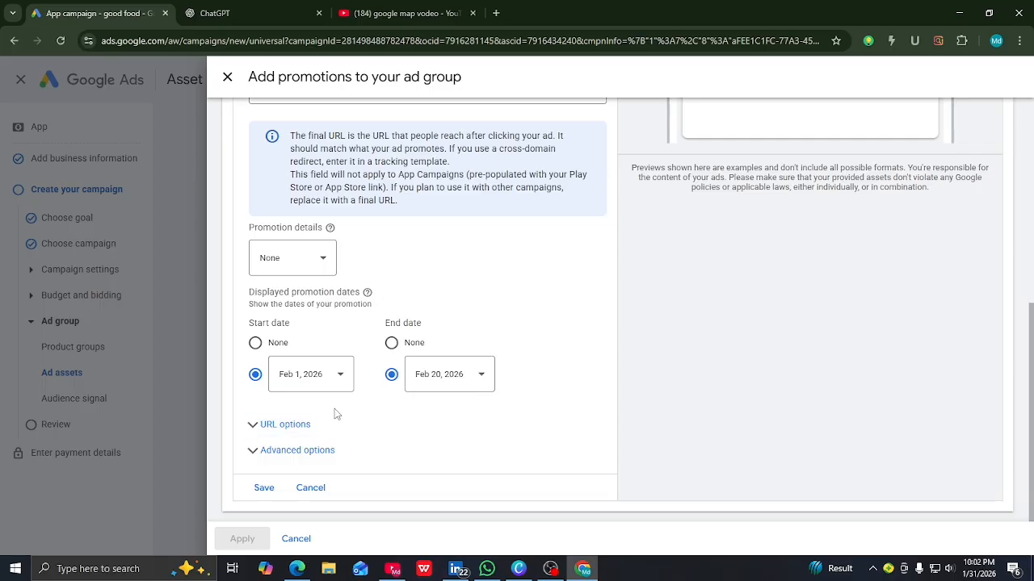
Save the Eid al-Adha promotion and apply it to the ad group, and proceed to the campaign review without adding an audience signal.
click(264, 490)
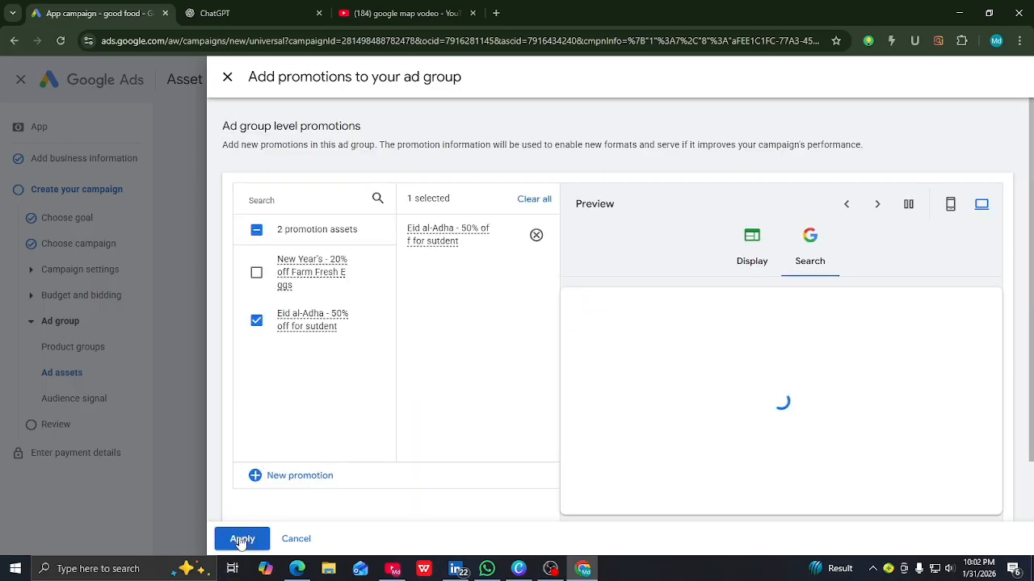
click(241, 539)
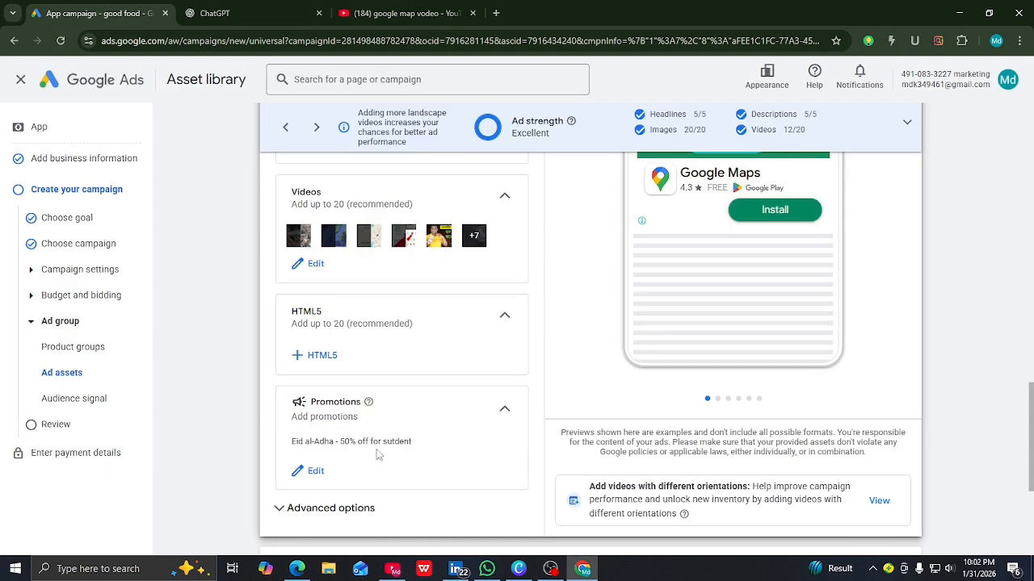
scroll(377, 455, down, 3)
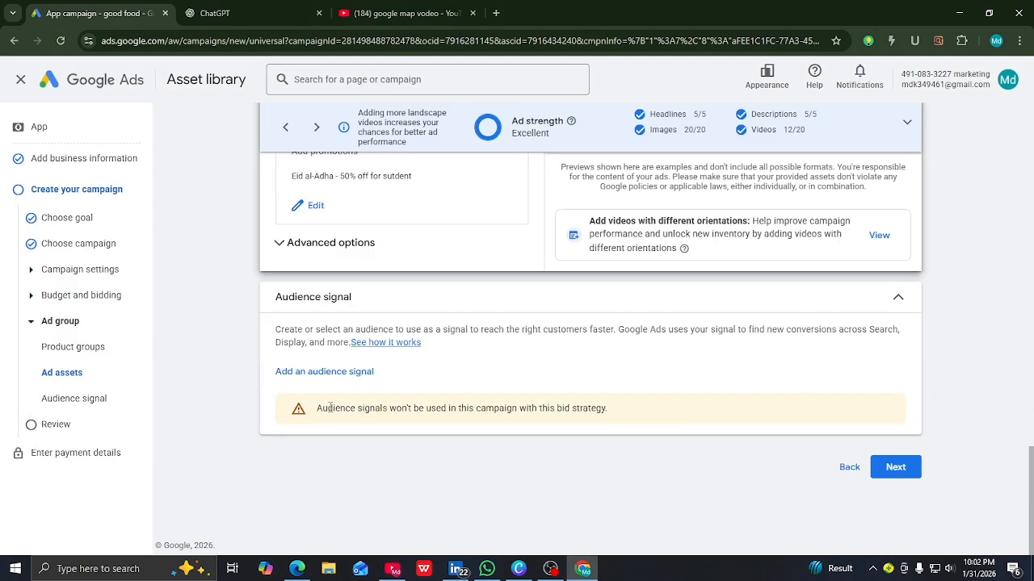
click(896, 469)
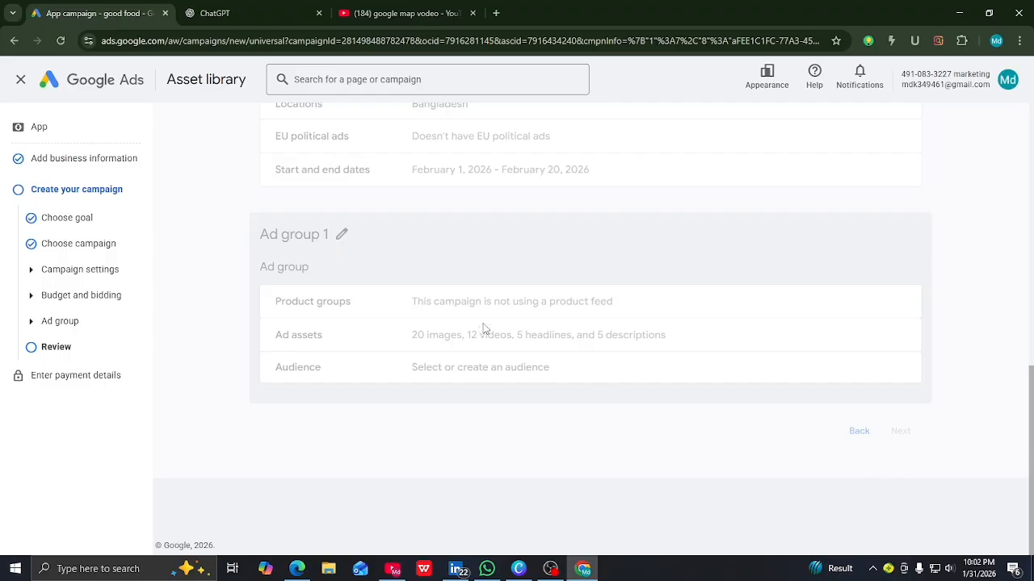
Check the campaign summary's budget, bidding, campaign settings and ad group, and continue to the payment details.
scroll(445, 230, up, 2)
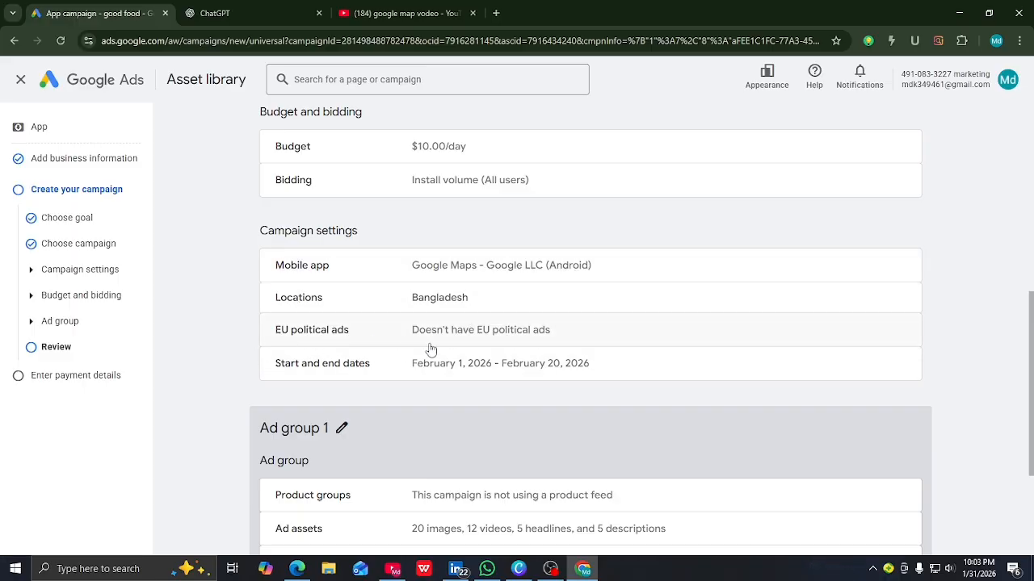
scroll(453, 346, down, 1)
scroll(402, 440, down, 2)
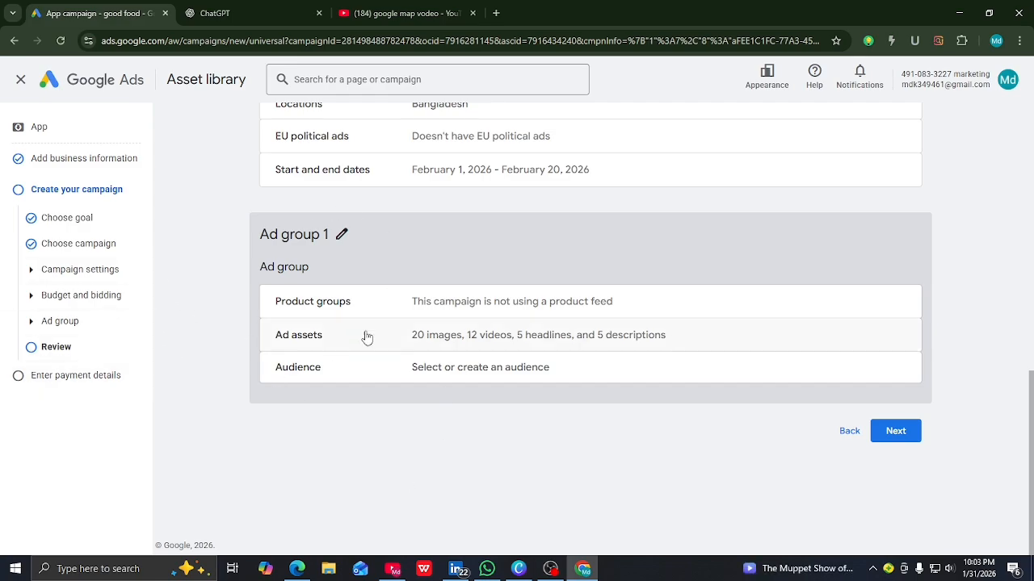
click(894, 433)
Examine the payment details page, including payment method, tax information, guidance preferences and the EU political ads declaration.
scroll(607, 362, up, 8)
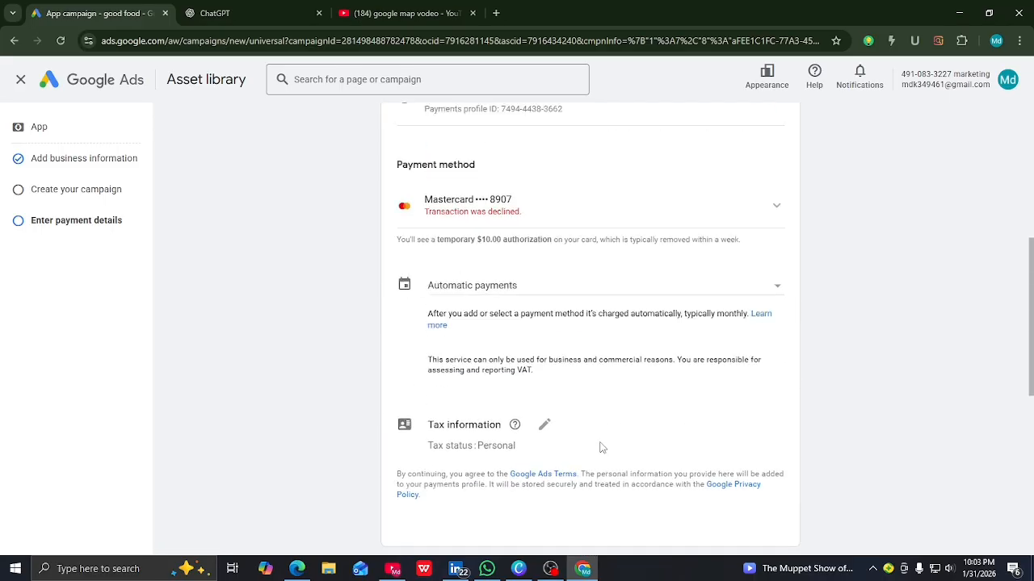
scroll(476, 404, down, 3)
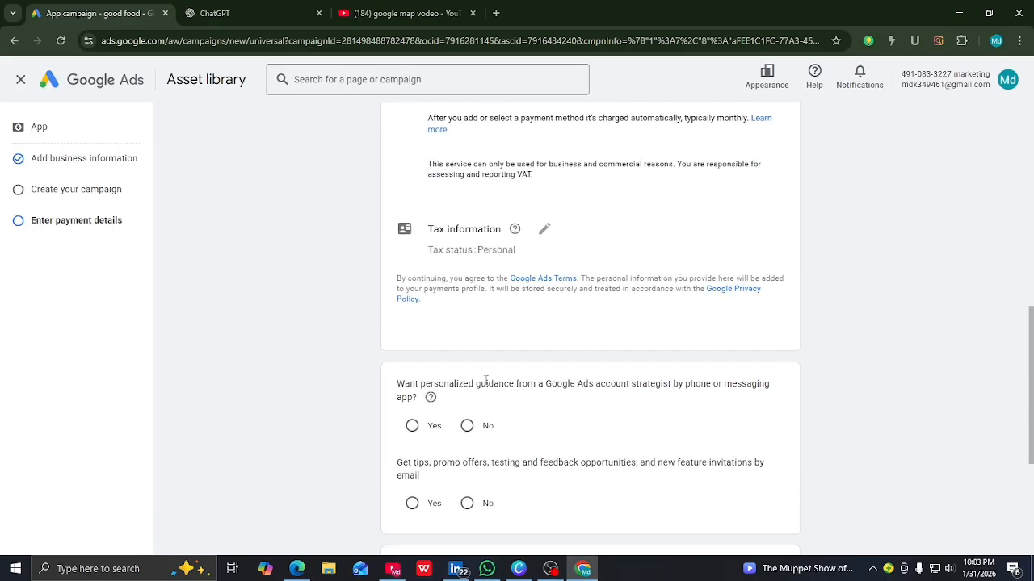
scroll(510, 364, up, 4)
scroll(512, 364, down, 4)
scroll(511, 366, down, 1)
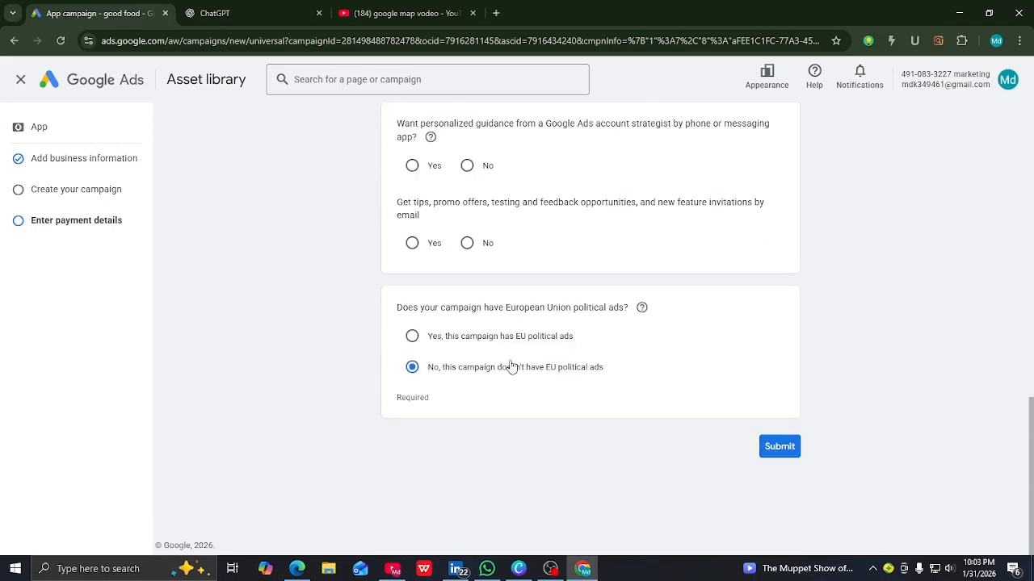